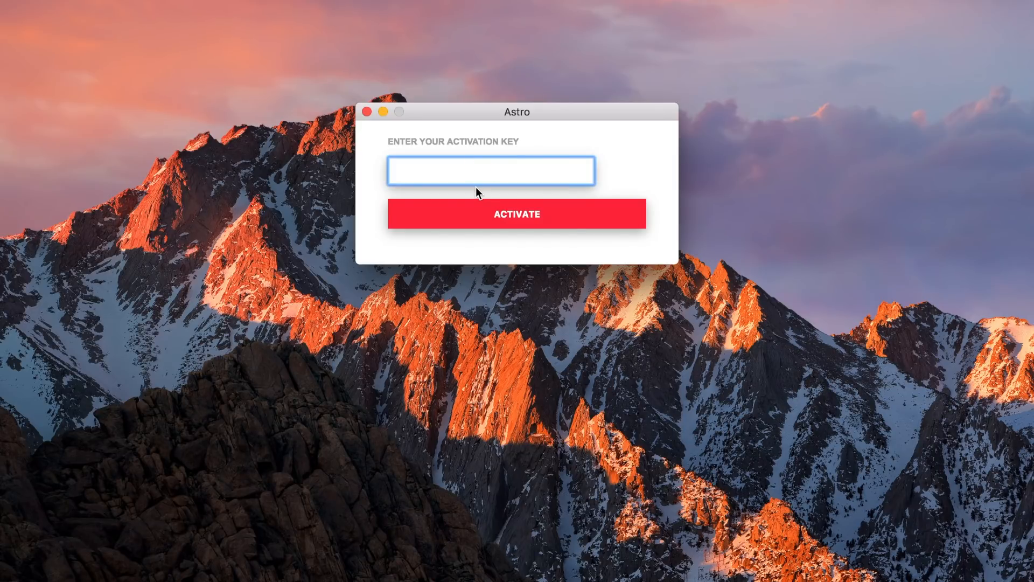
# Paste the activation key into the field and activate Astrobot.
pyautogui.press('super+v')
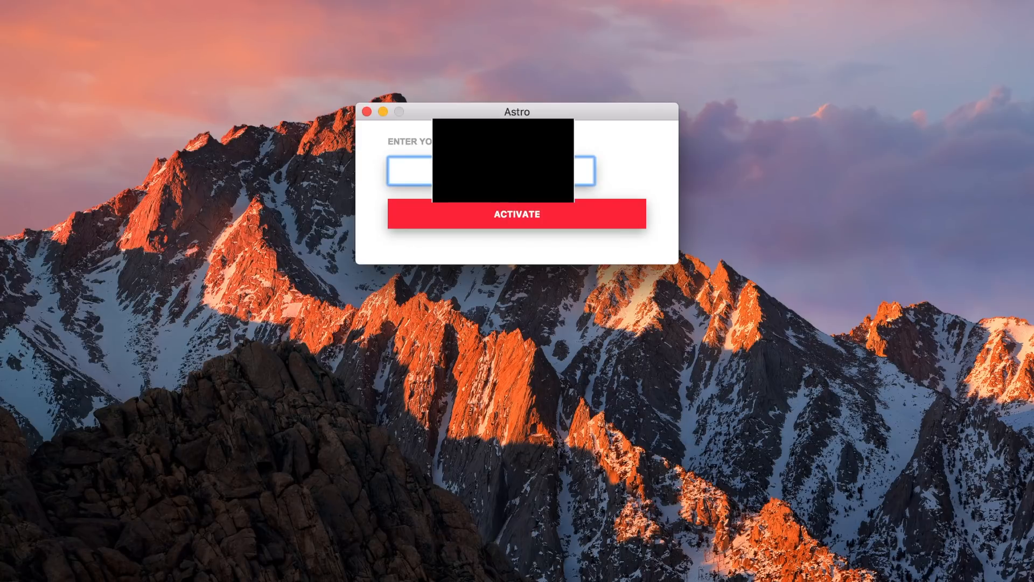
pyautogui.press('super+v')
pyautogui.click(519, 214)
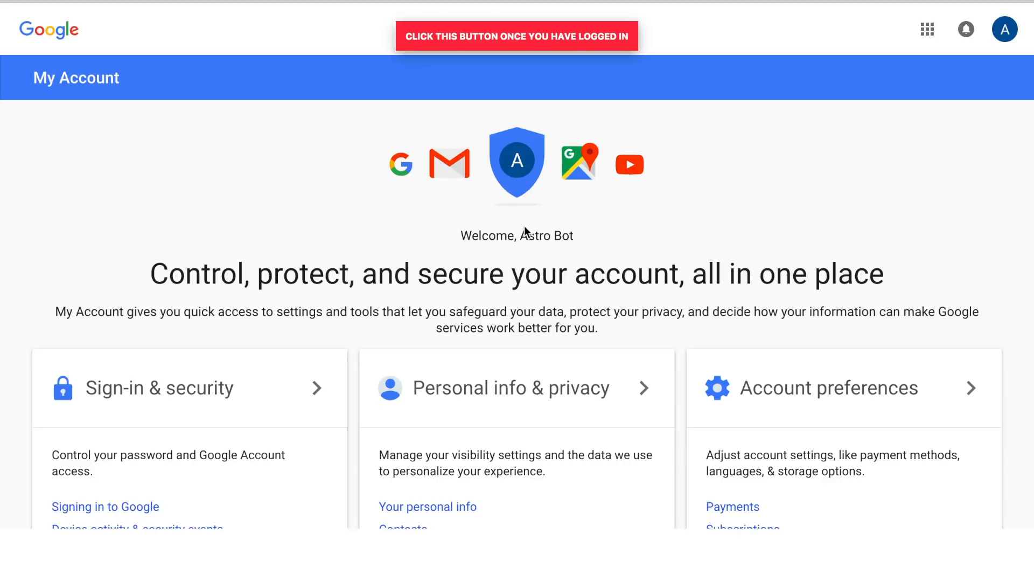
# Confirm the Google login is done and dismiss the blank panel to reveal the empty Task List.
pyautogui.click(490, 37)
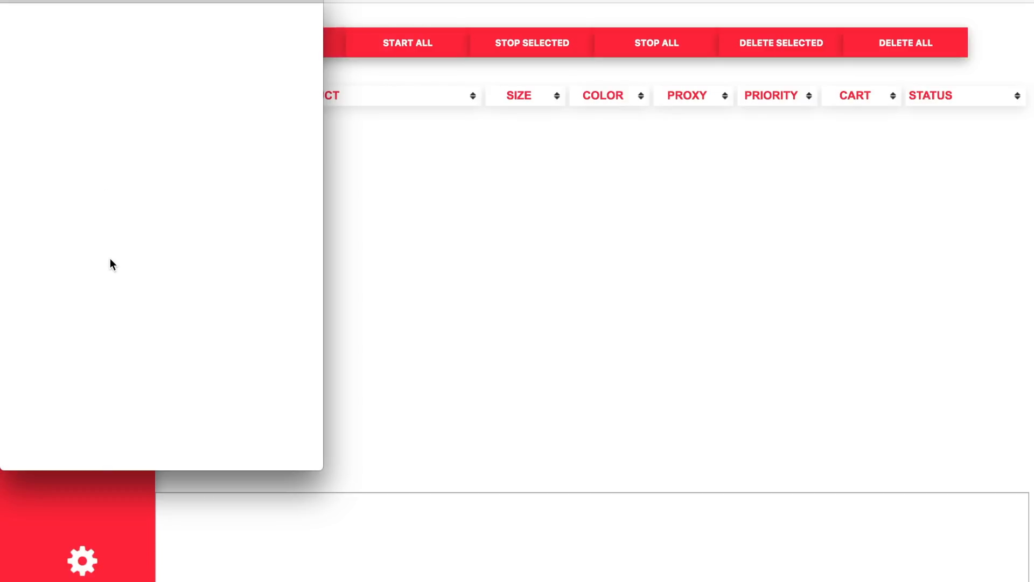
pyautogui.click(430, 320)
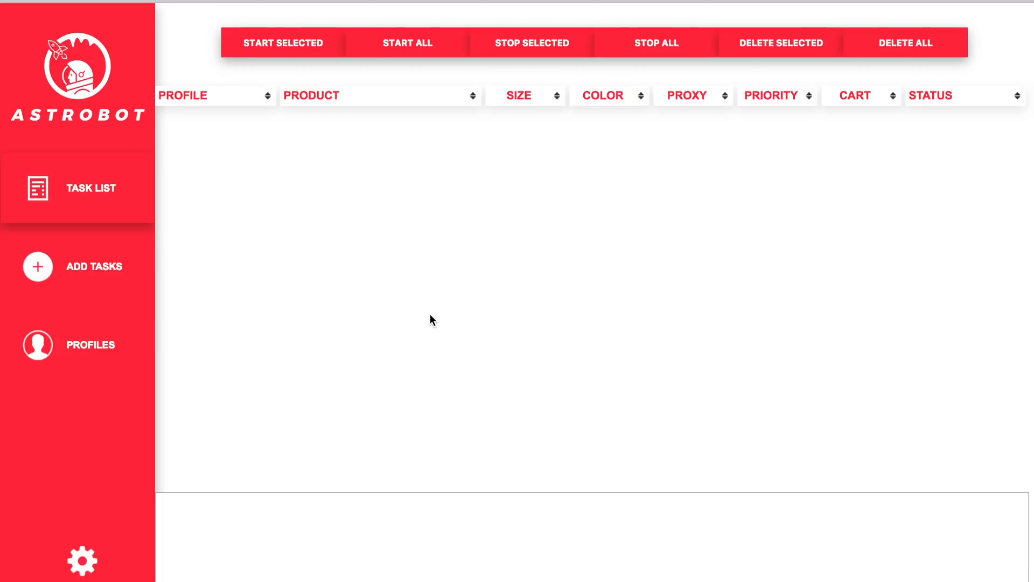
# On the Profiles page, start profile 'Astro' with card number, CVV and cardholder's full name.
pyautogui.click(122, 351)
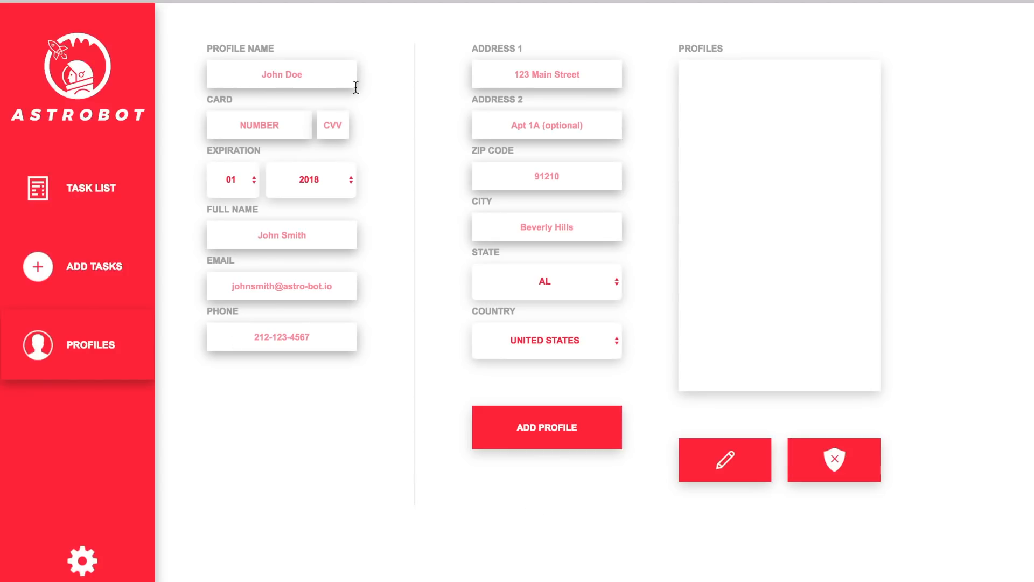
pyautogui.click(329, 81)
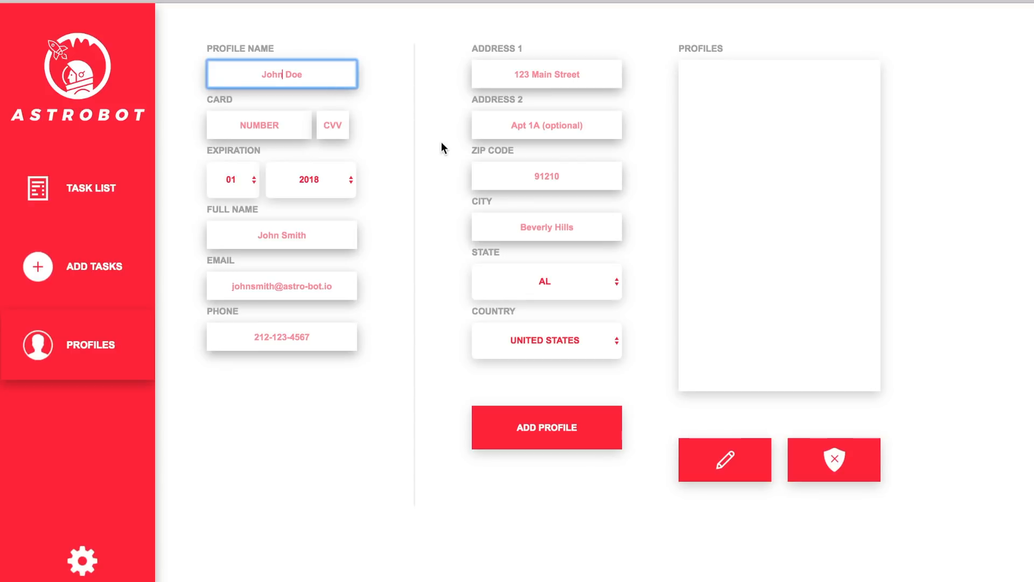
pyautogui.write('Astro')
pyautogui.press('Tab')
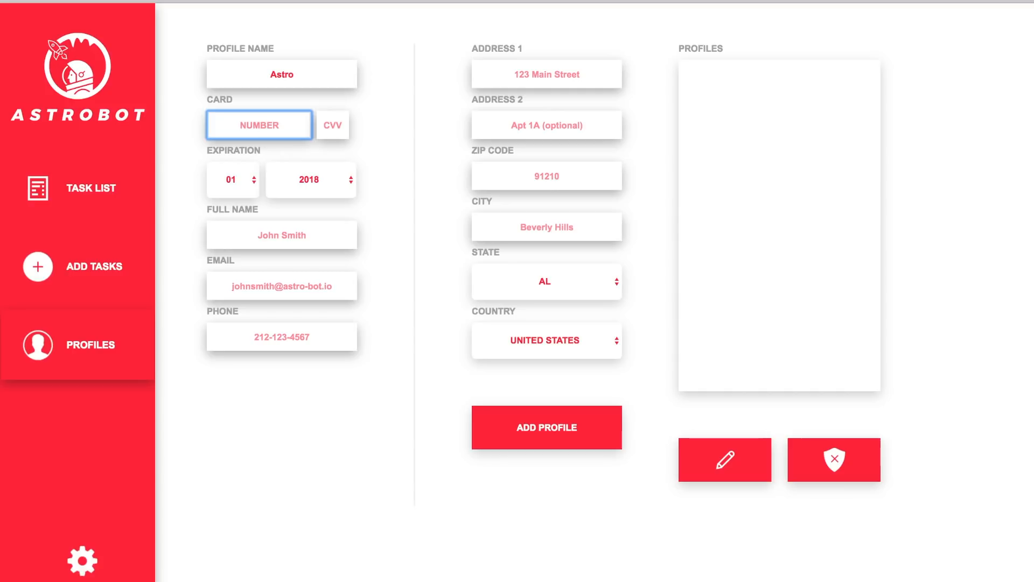
pyautogui.write('1234 5678 9012 3456')
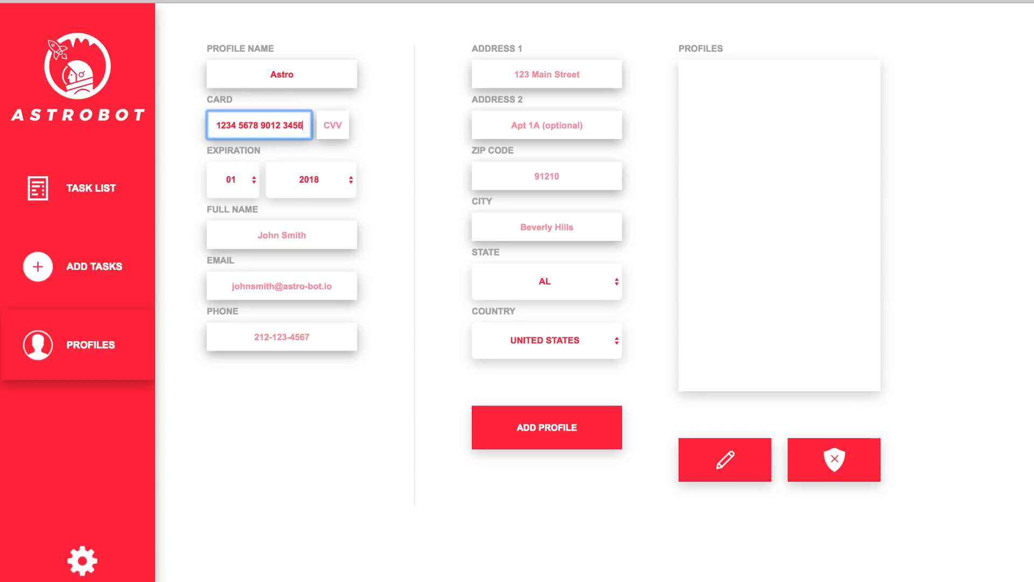
pyautogui.press('Tab')
pyautogui.write('123')
pyautogui.press('Tab')
pyautogui.press('Tab')
pyautogui.press('Tab')
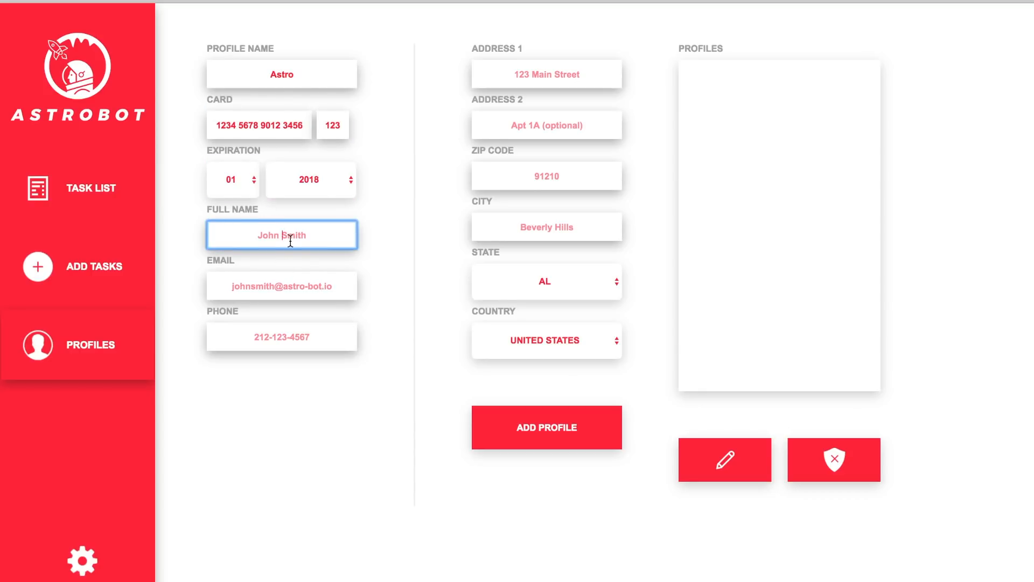
pyautogui.write('Astro')
pyautogui.hotkey('shift', 'Tab')
pyautogui.click(330, 228)
pyautogui.write('Bot')
# Fill in the contact e-mail, phone number, street address, apartment, zip and city, then add the profile.
pyautogui.press('Tab')
pyautogui.press('Tab')
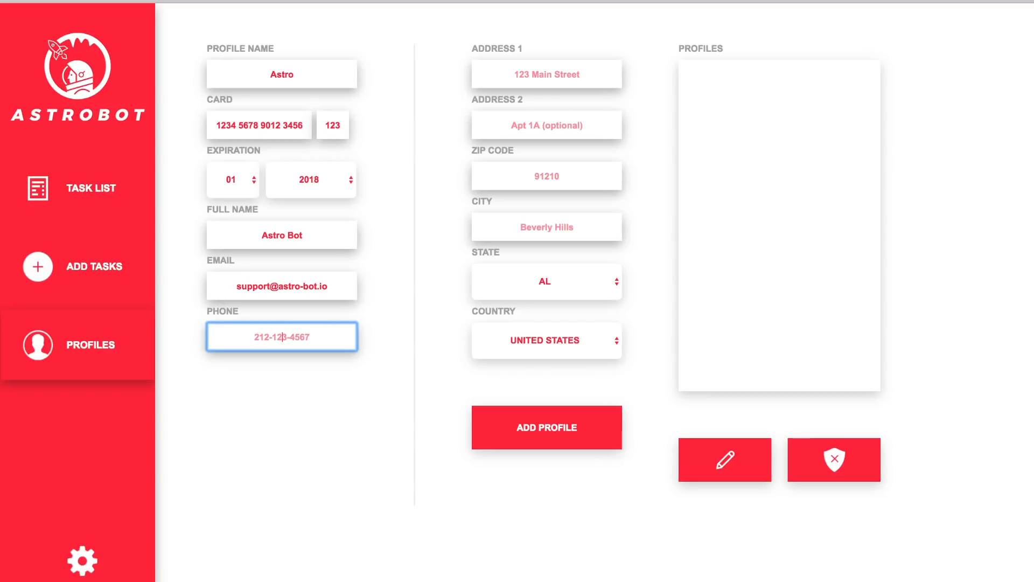
pyautogui.write('123-456')
pyautogui.press('BackSpace')
pyautogui.write('6-7890')
pyautogui.press('Tab')
pyautogui.write('123 Main Stret')
pyautogui.press('BackSpace')
pyautogui.write('et')
pyautogui.press('Tab')
pyautogui.write('Apt 1A')
pyautogui.press('Tab')
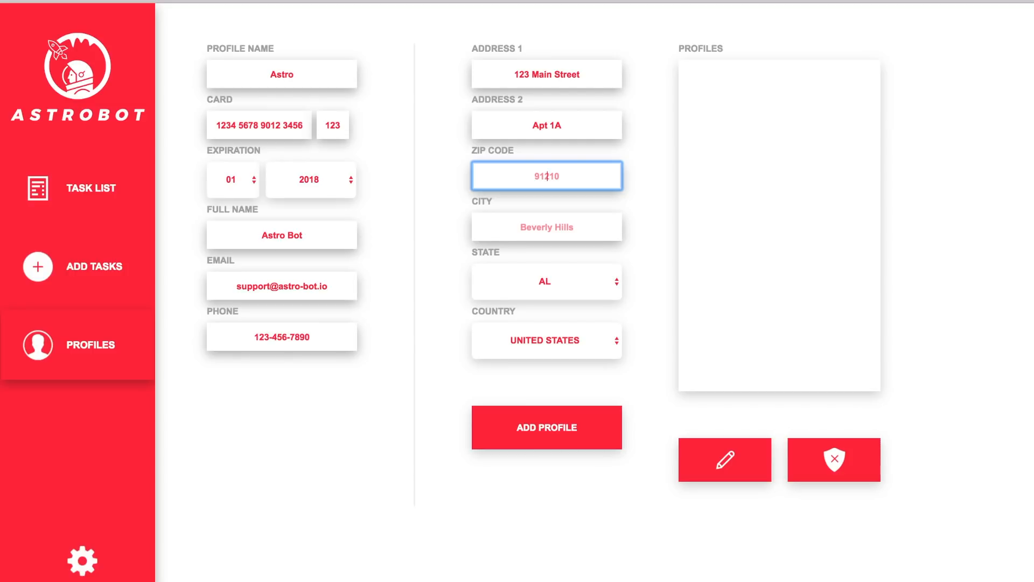
pyautogui.write('91210')
pyautogui.press('Tab')
pyautogui.write('Bve')
pyautogui.press('BackSpace')
pyautogui.press('BackSpace')
pyautogui.write('everly Hills')
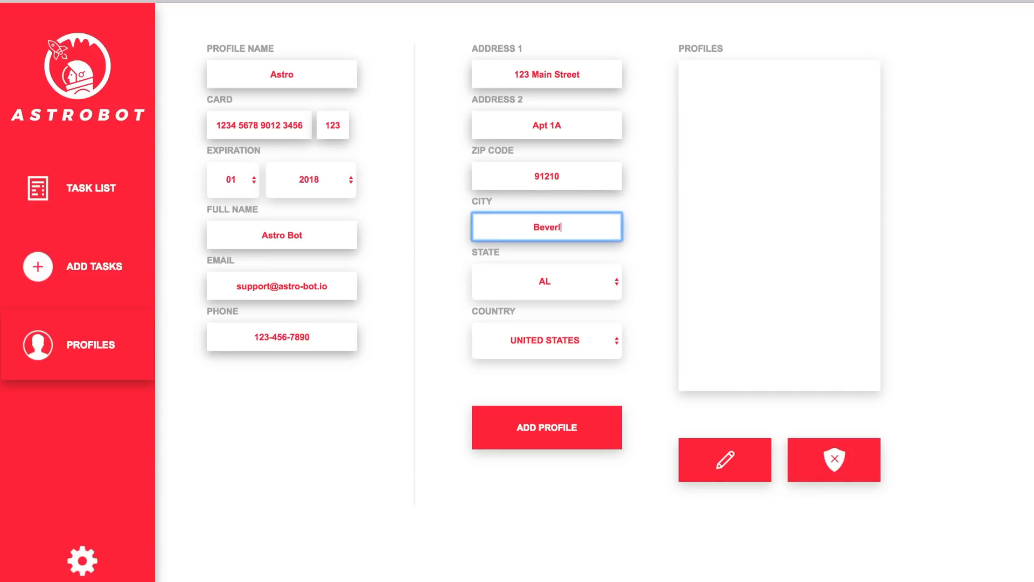
pyautogui.click(503, 426)
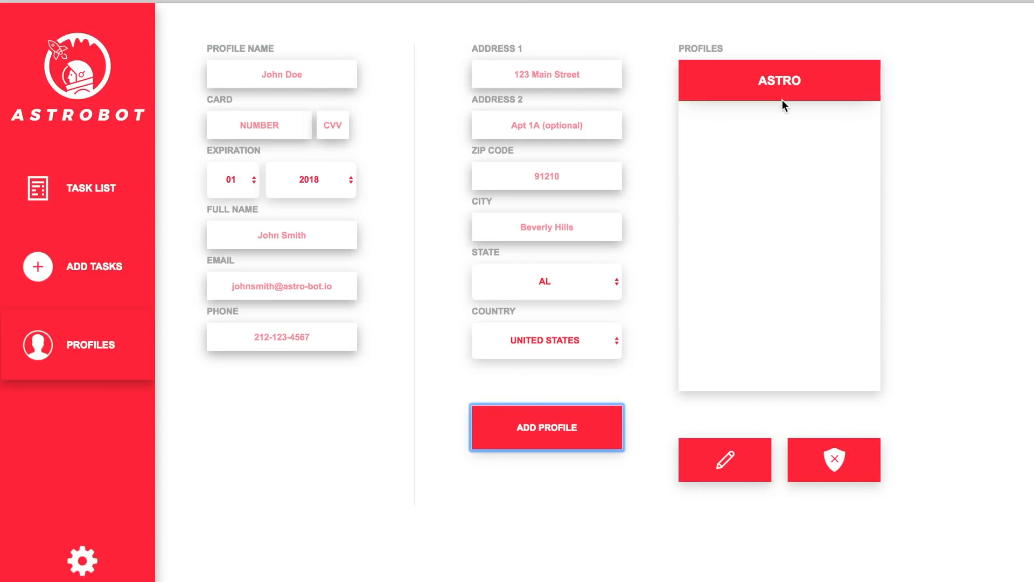
# Load the ASTRO profile for editing, replace its zip code, and save it.
pyautogui.click(765, 97)
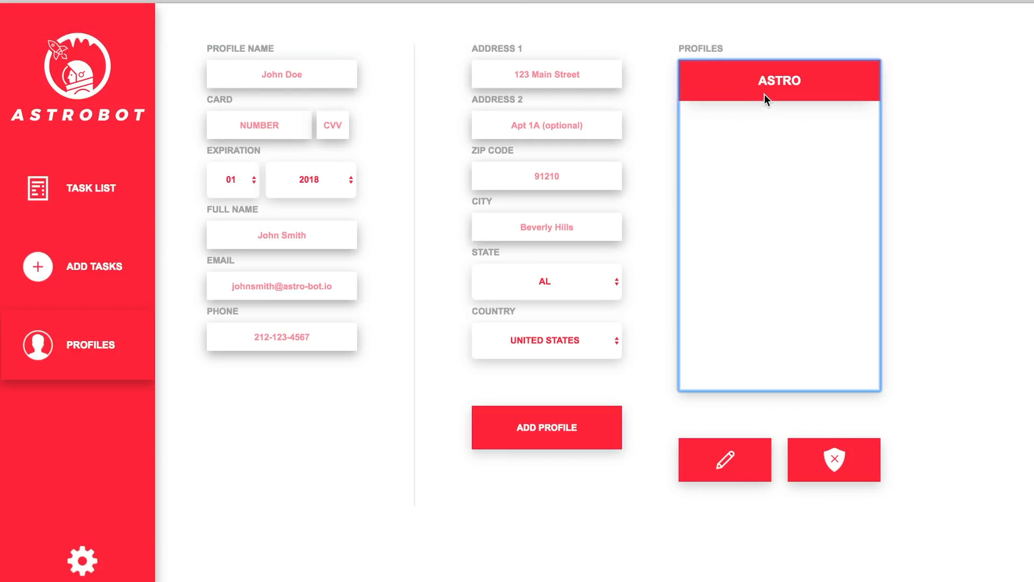
pyautogui.click(738, 463)
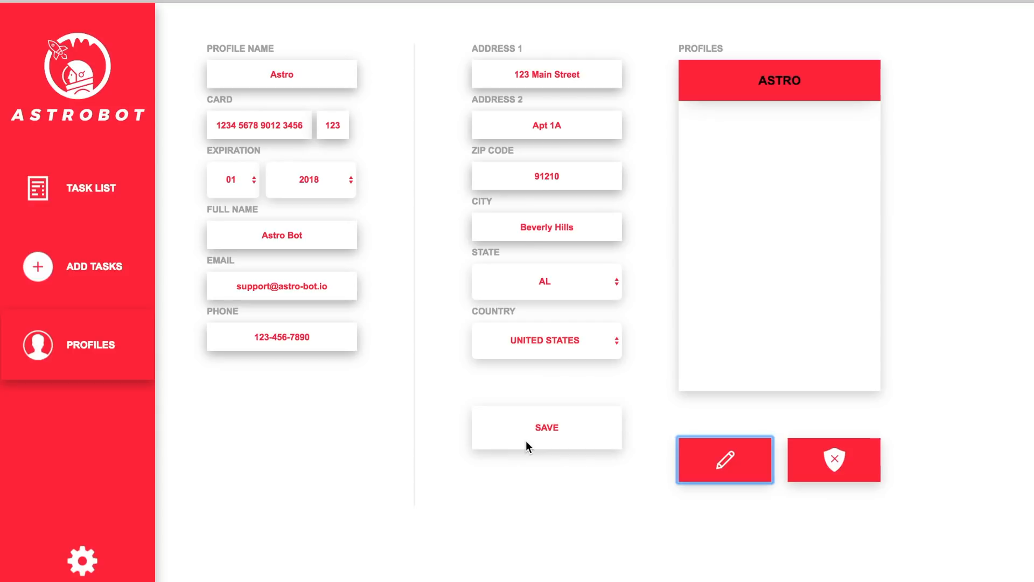
pyautogui.doubleClick(570, 184)
pyautogui.write('12345')
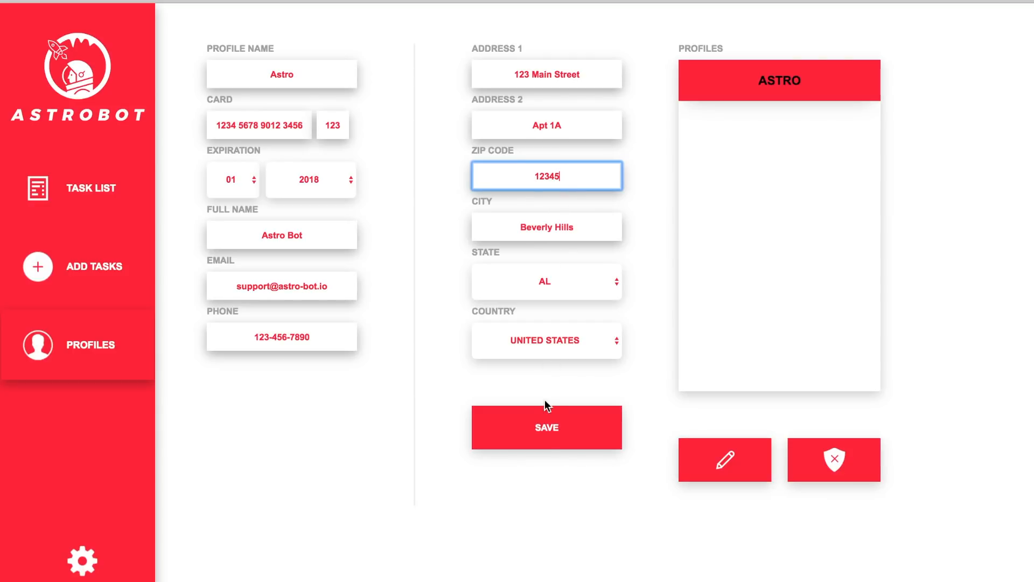
pyautogui.click(541, 412)
pyautogui.click(768, 83)
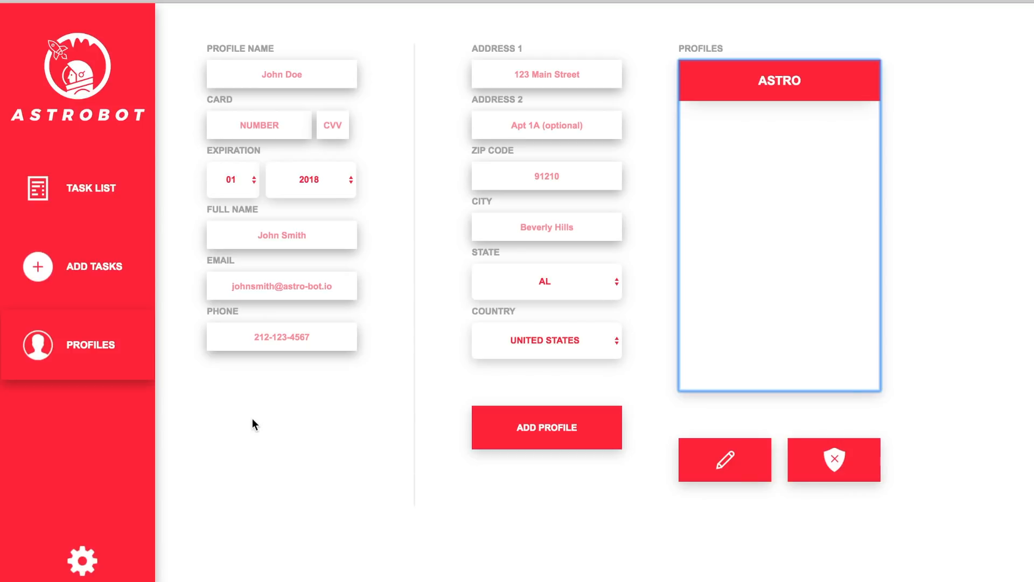
# On the Add Tasks page, choose ASTRO as the task's profile.
pyautogui.click(116, 267)
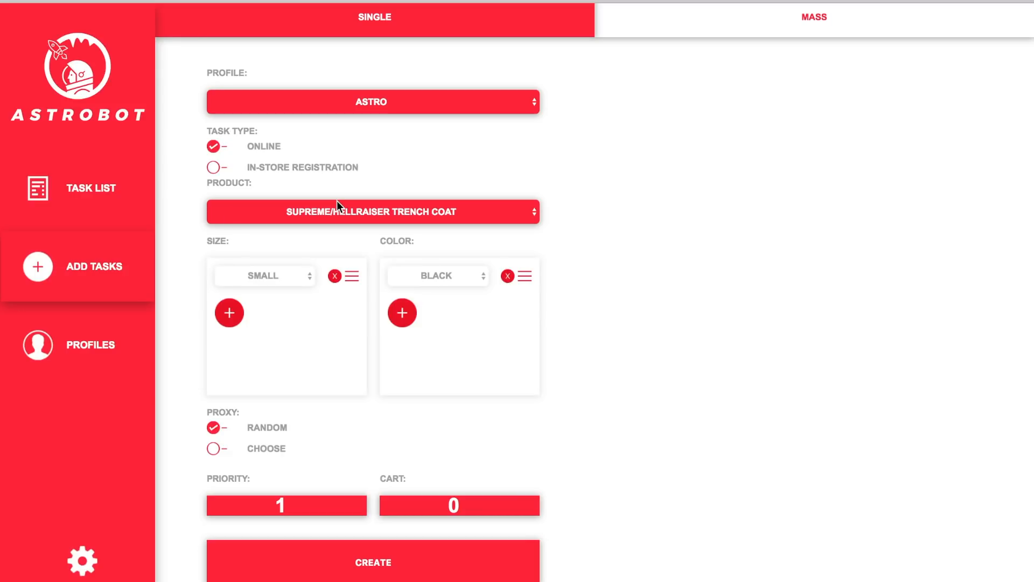
pyautogui.click(390, 98)
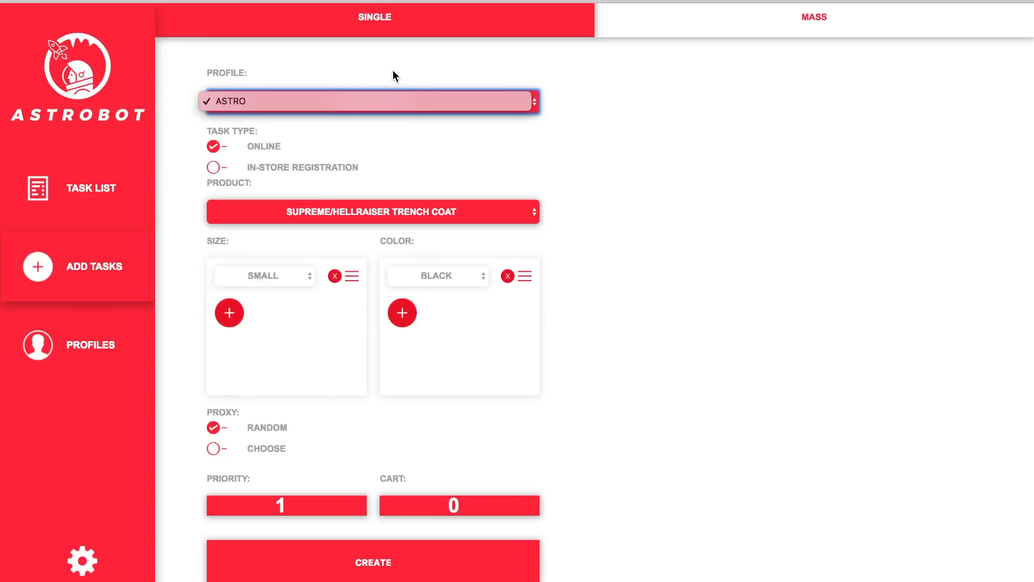
pyautogui.click(351, 101)
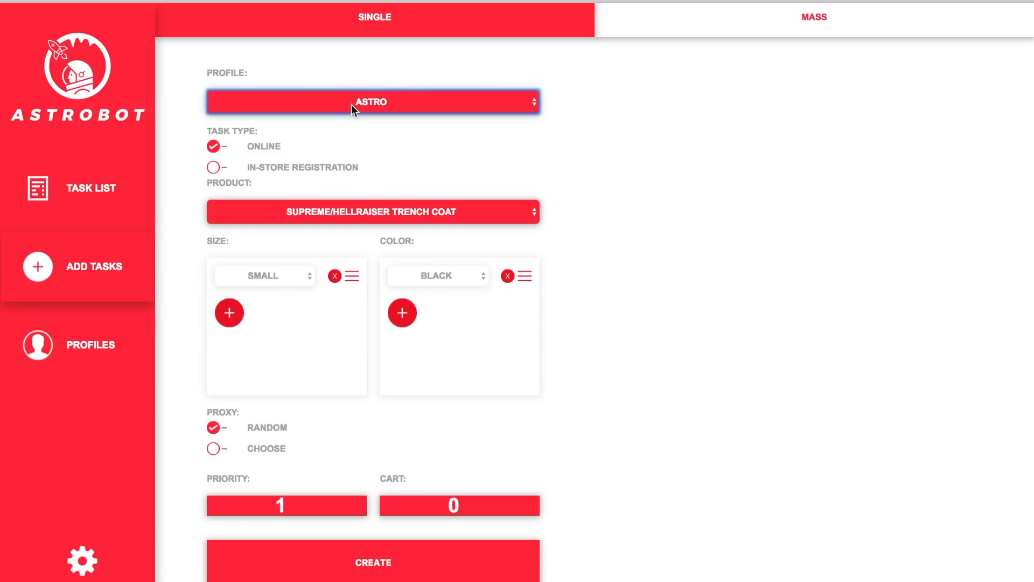
pyautogui.click(352, 103)
pyautogui.click(392, 70)
# Look through the product list, keeping the Supreme/Hellraiser Trench Coat selected.
pyautogui.click(295, 216)
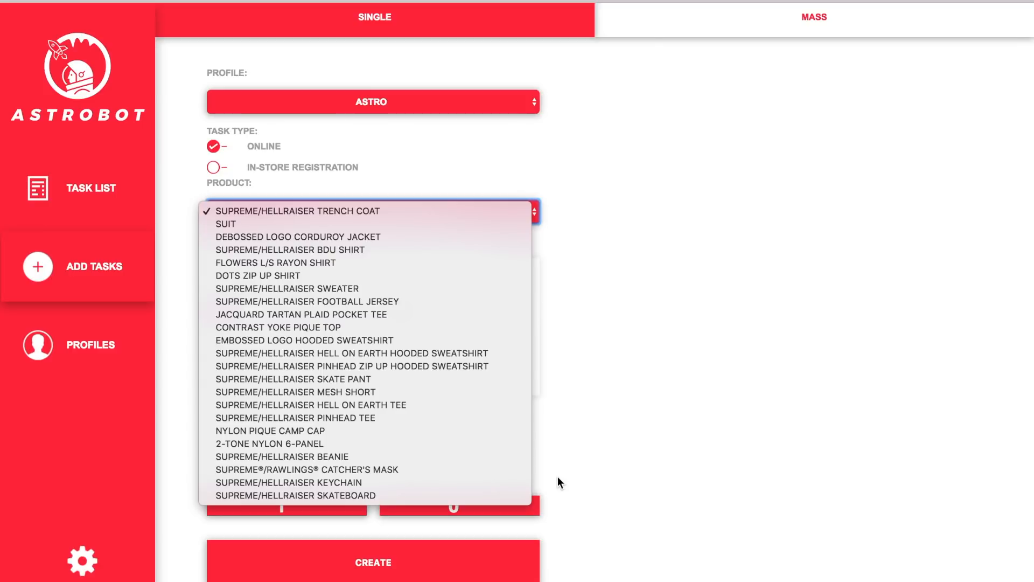
pyautogui.click(629, 293)
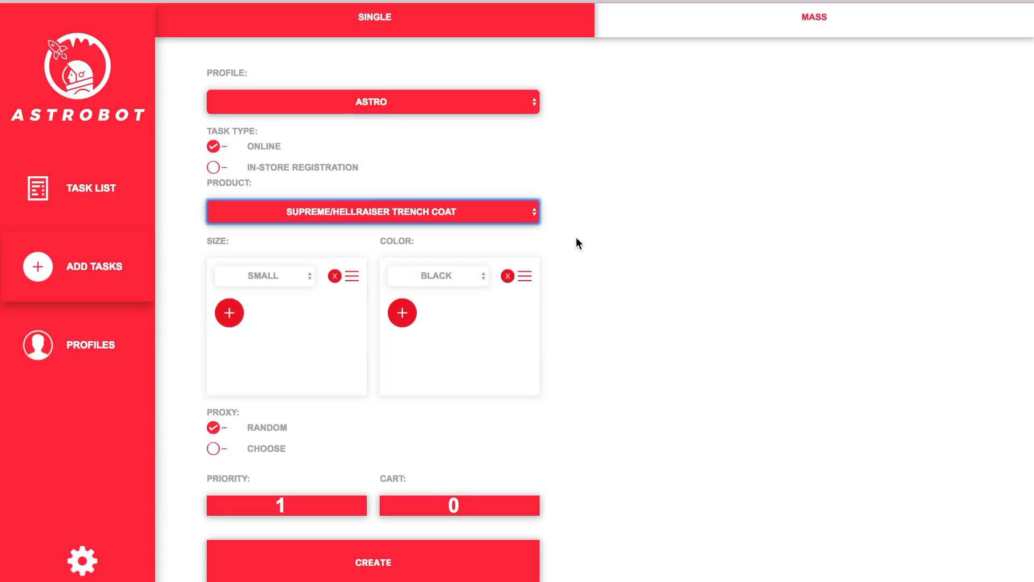
pyautogui.click(431, 211)
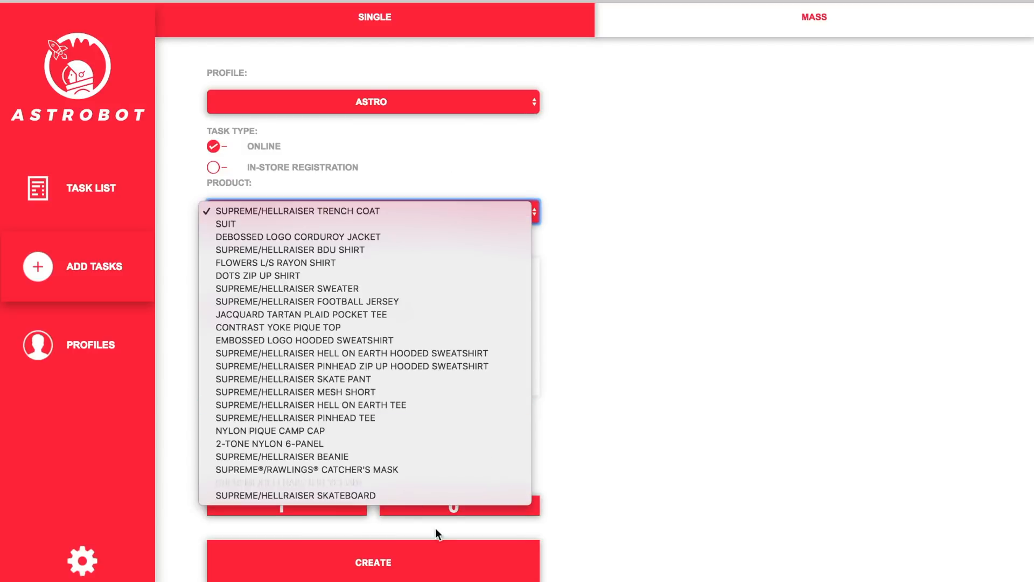
pyautogui.click(597, 292)
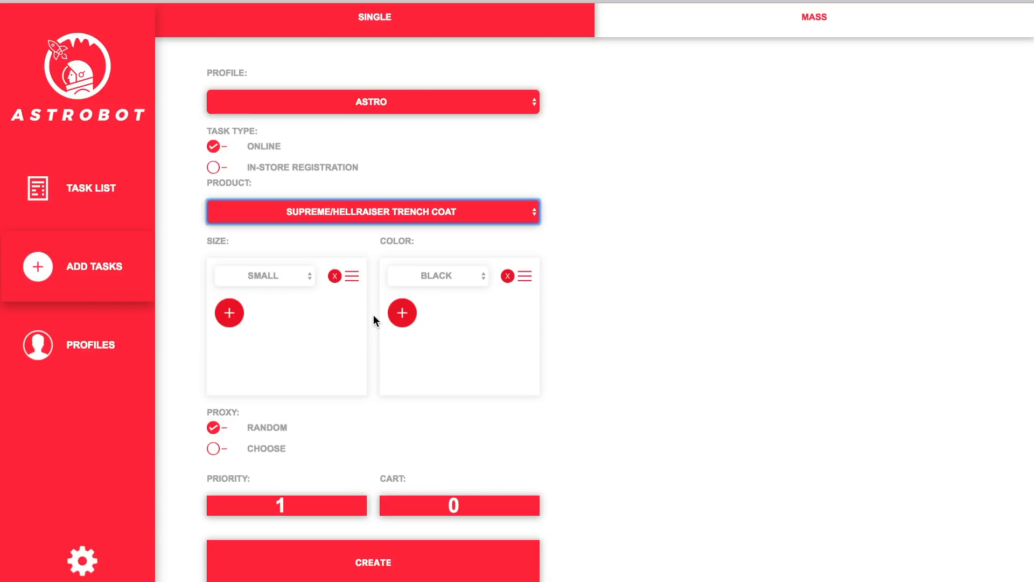
# Try an extra LARGE size row and RANDOM size and colour, then revert to SMALL and BLACK.
pyautogui.click(235, 315)
pyautogui.click(272, 310)
pyautogui.click(267, 333)
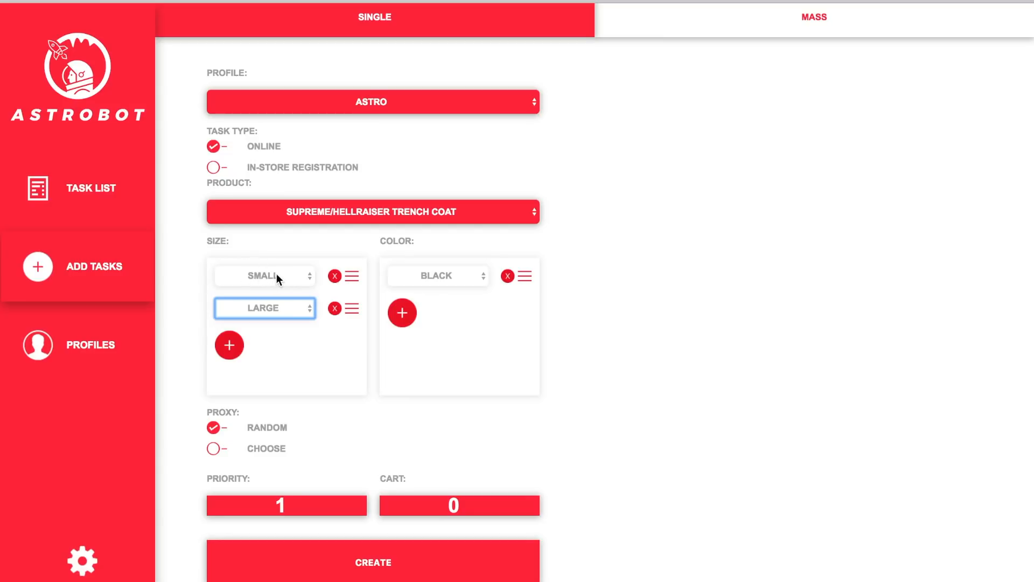
pyautogui.click(334, 309)
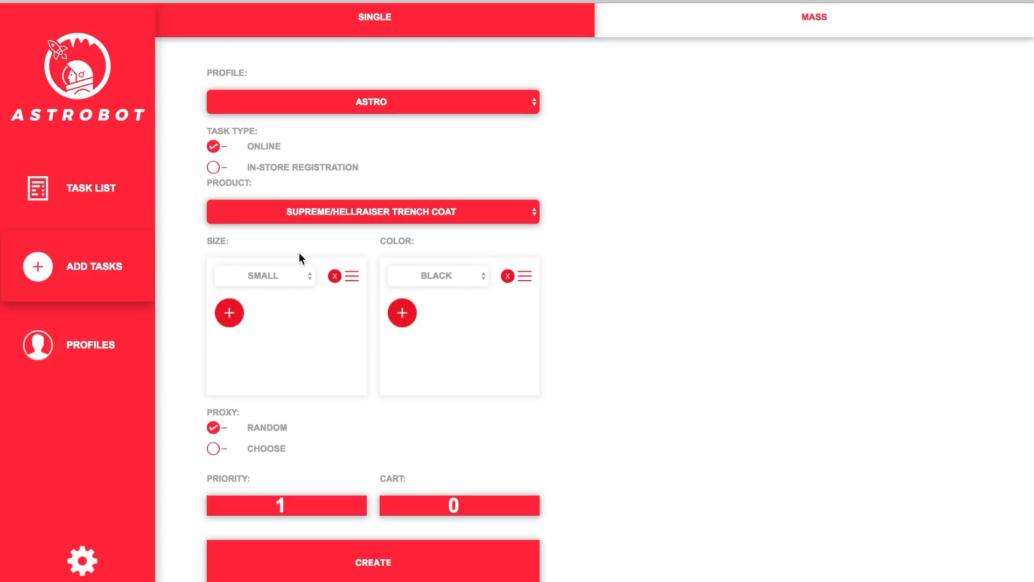
pyautogui.click(274, 276)
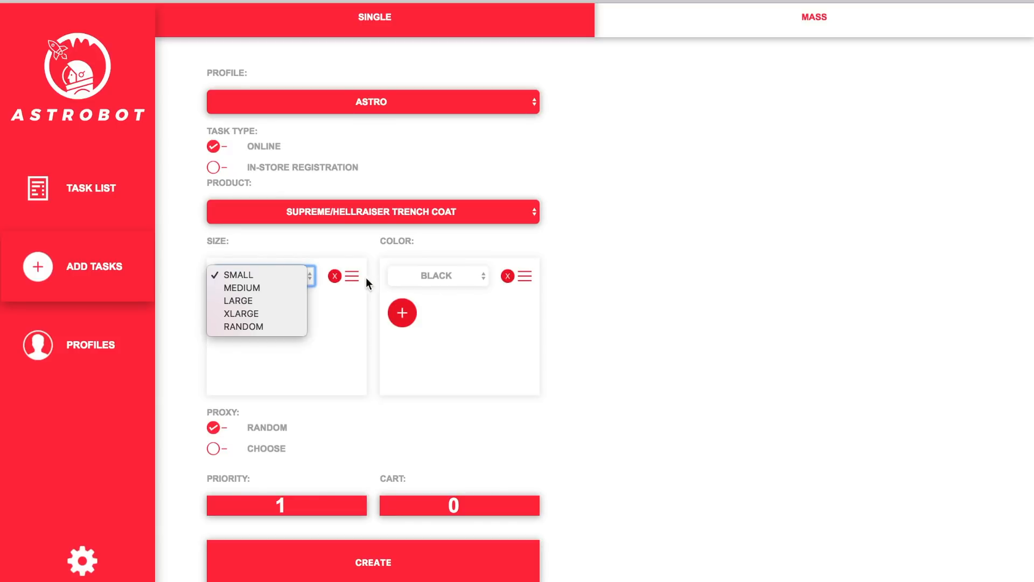
pyautogui.click(327, 250)
pyautogui.click(268, 274)
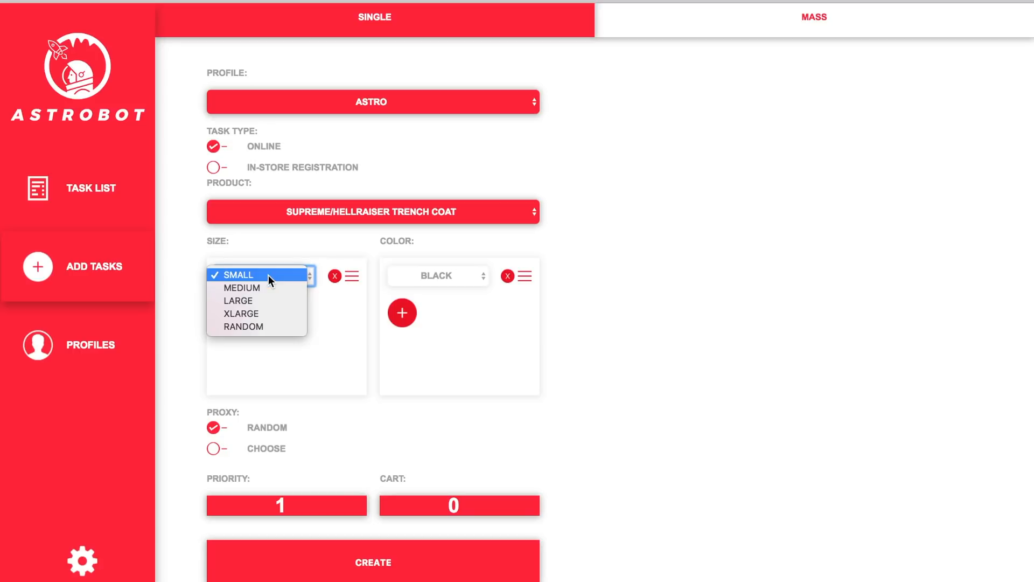
pyautogui.click(260, 326)
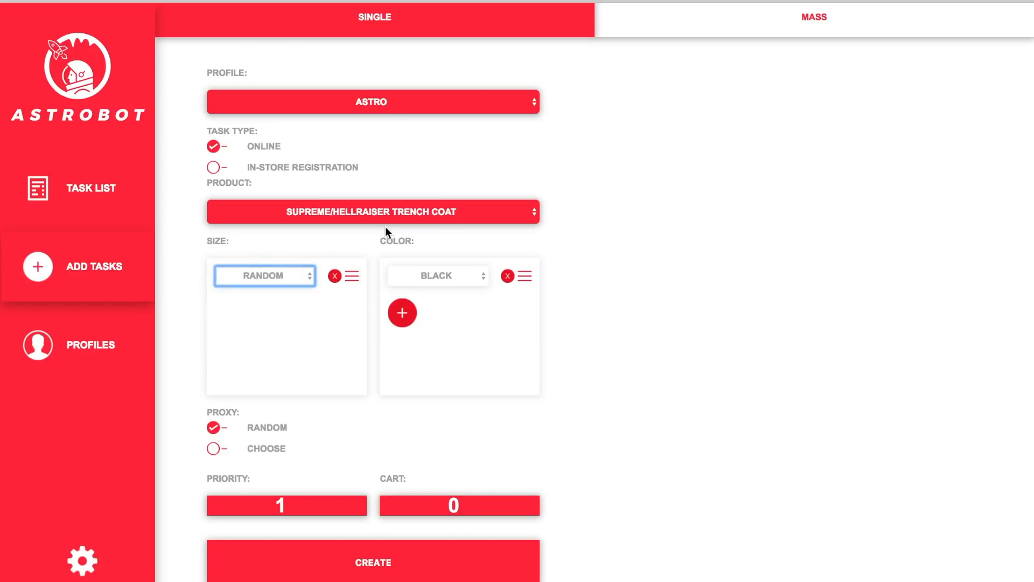
pyautogui.click(434, 278)
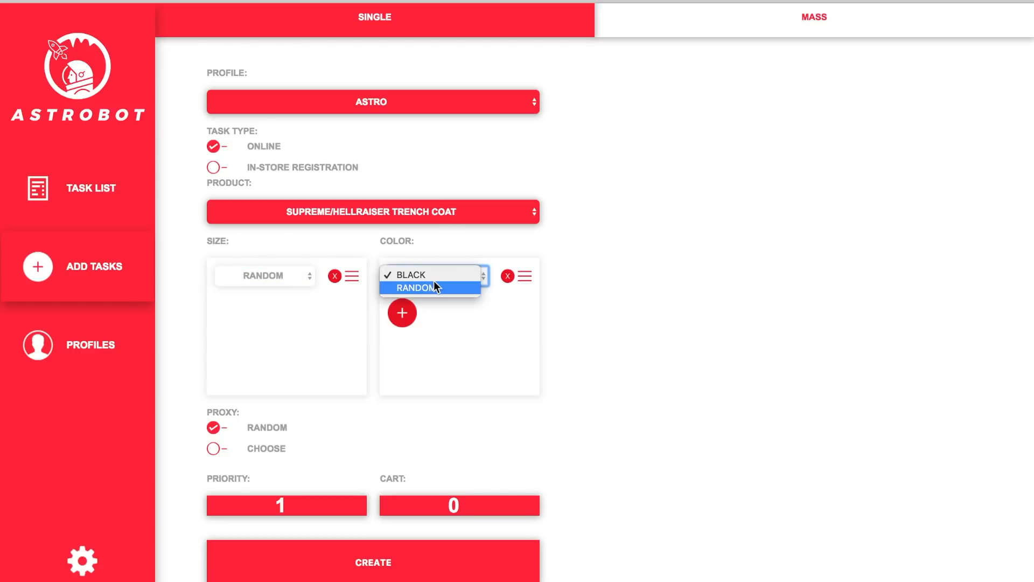
pyautogui.click(428, 289)
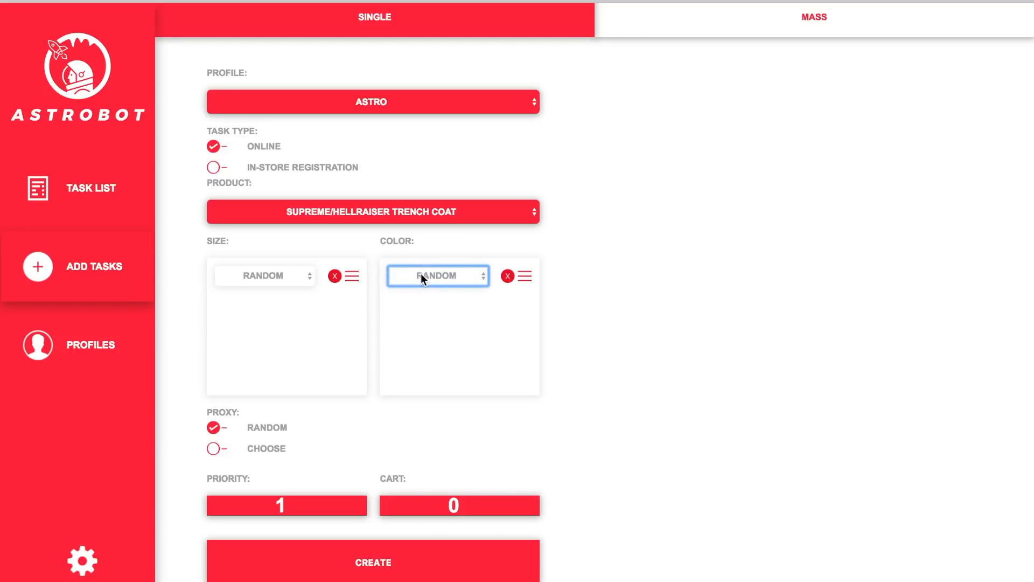
pyautogui.click(421, 275)
pyautogui.click(422, 264)
pyautogui.click(288, 274)
pyautogui.click(267, 223)
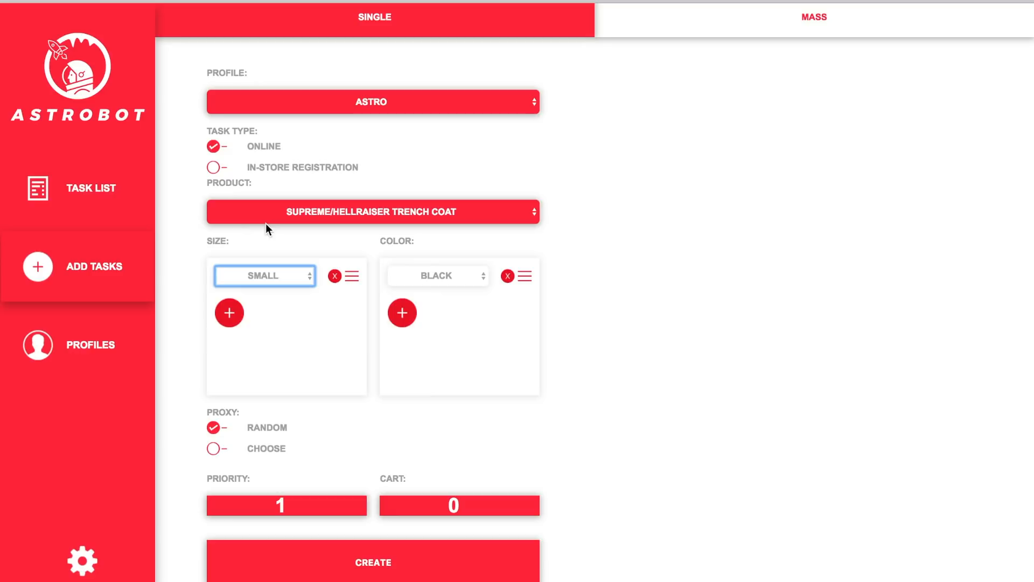
# Add then remove a MEDIUM size row, and set the single size to MEDIUM.
pyautogui.click(230, 314)
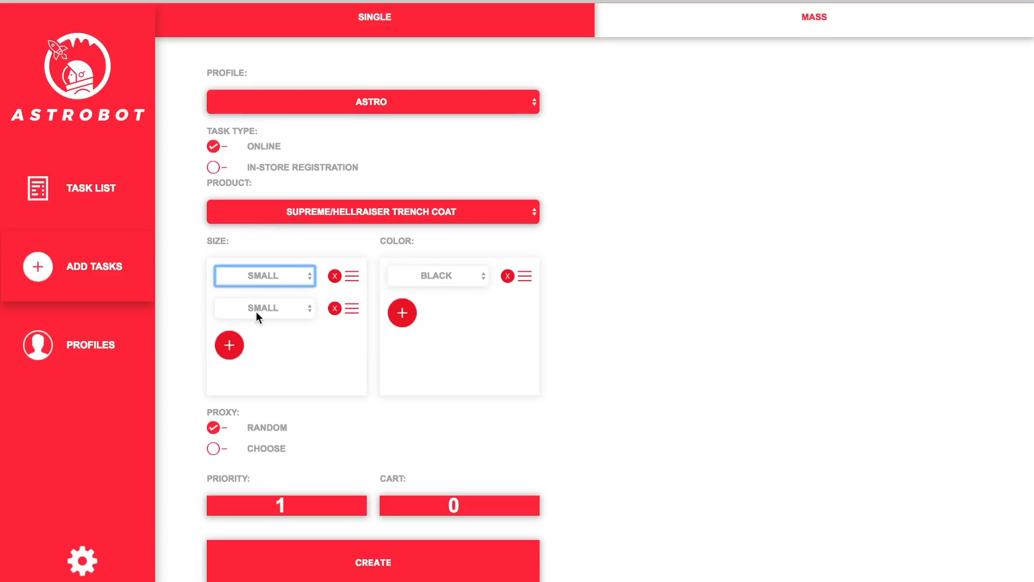
pyautogui.click(256, 312)
pyautogui.click(258, 313)
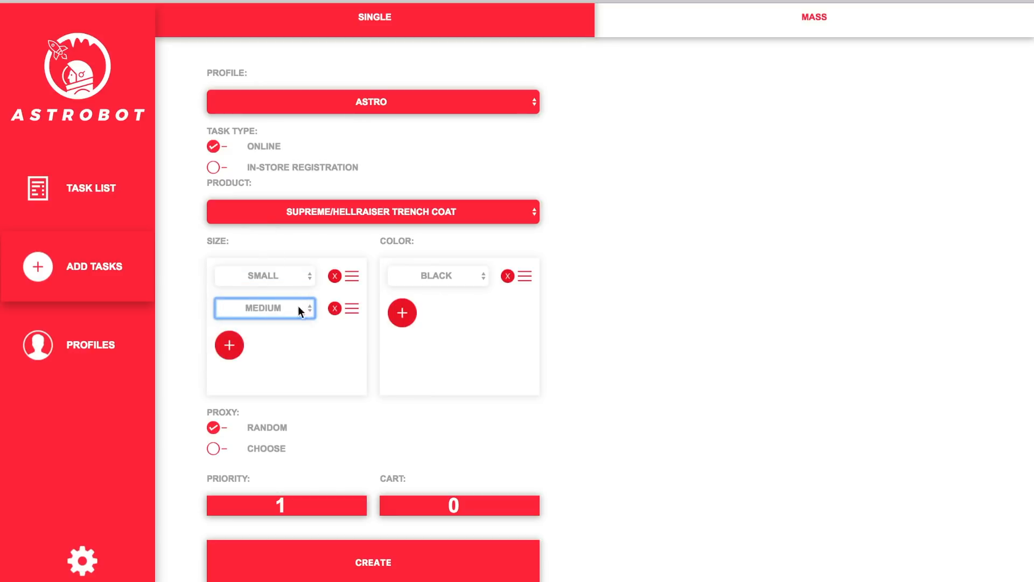
pyautogui.click(328, 312)
pyautogui.click(330, 310)
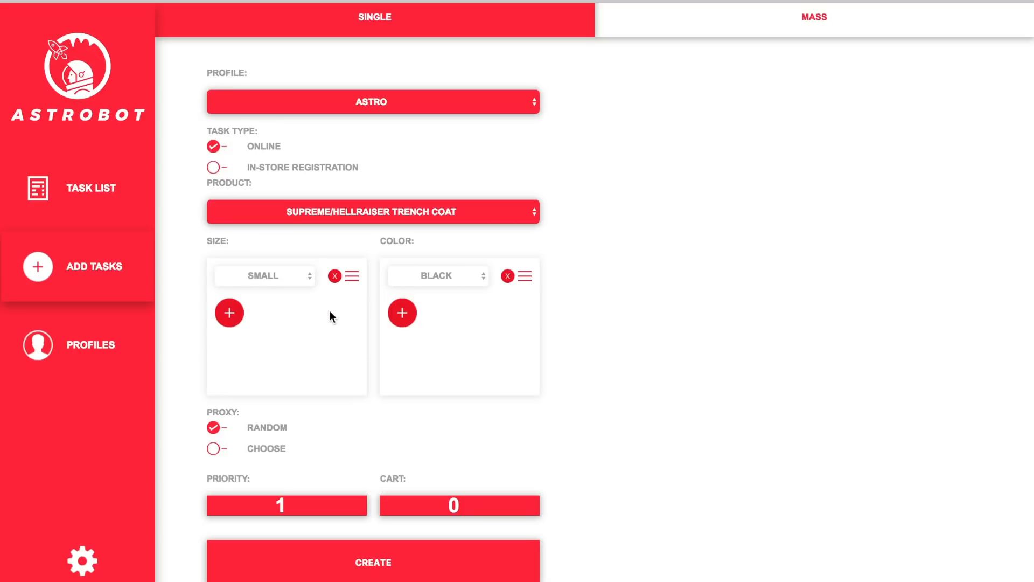
pyautogui.click(293, 272)
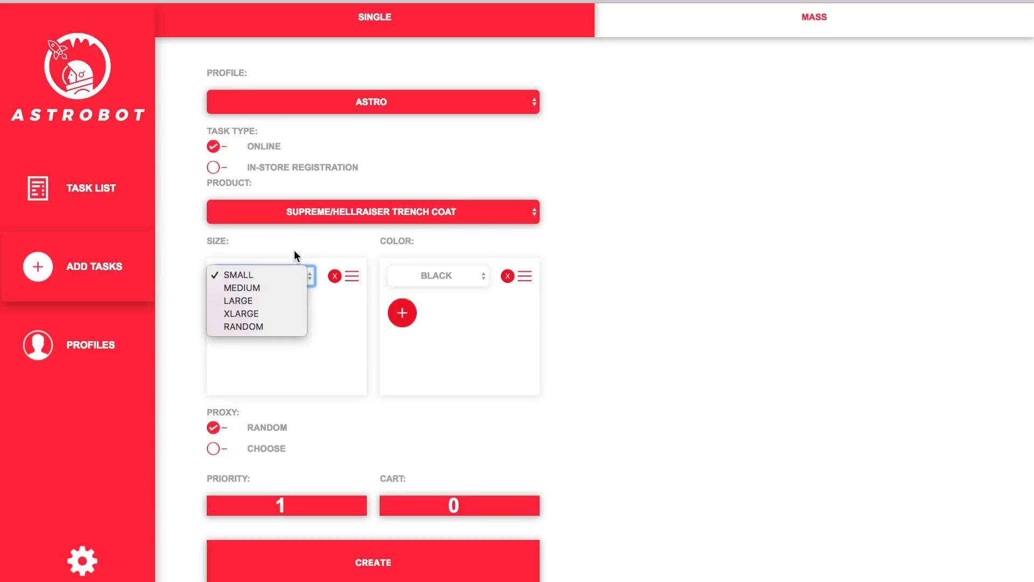
pyautogui.click(295, 255)
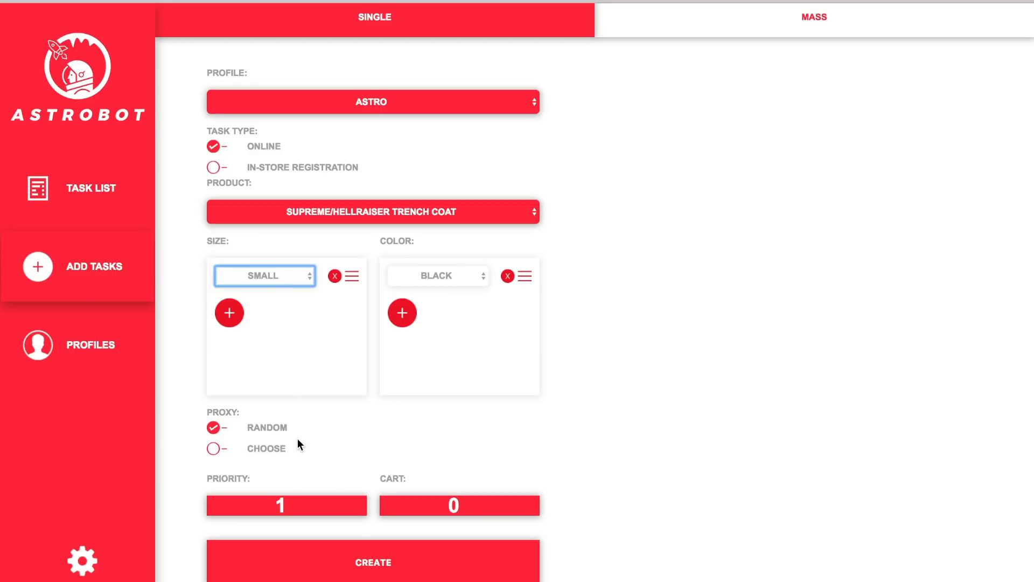
pyautogui.click(291, 280)
pyautogui.click(285, 287)
# Switch the task's proxy from RANDOM to CHOOSE, leaving the proxy as NONE.
pyautogui.click(213, 449)
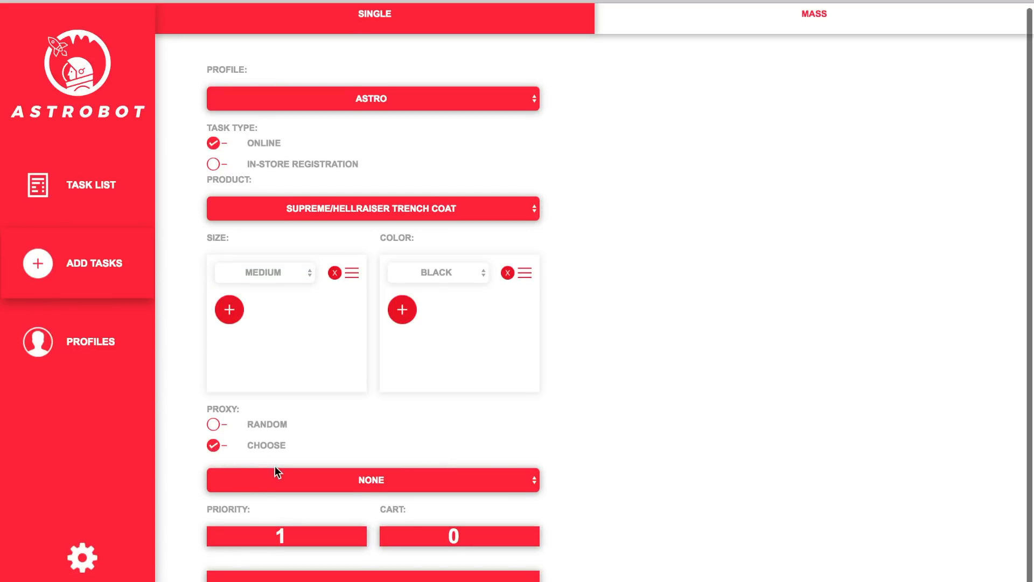
pyautogui.click(263, 474)
pyautogui.click(264, 474)
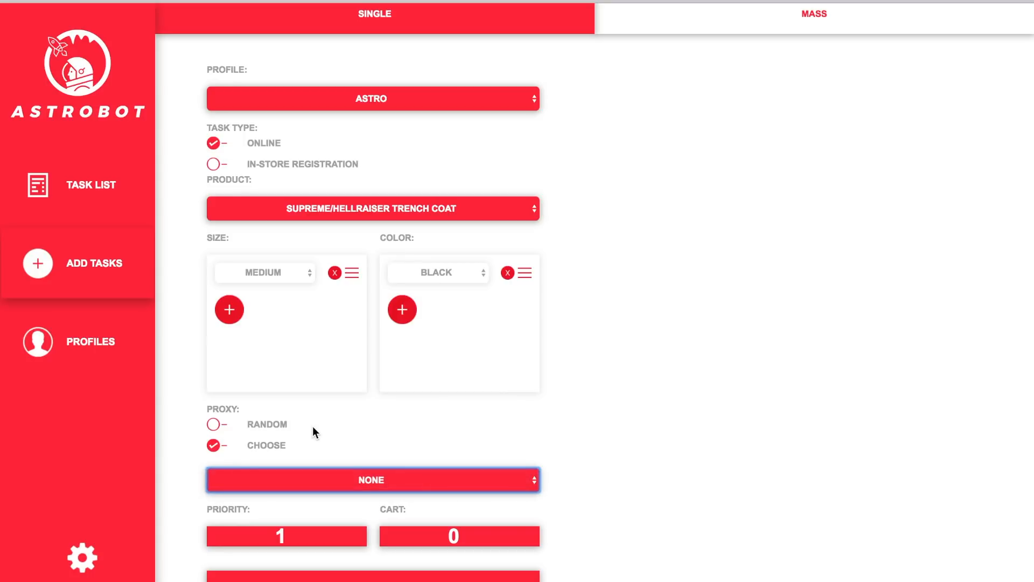
pyautogui.click(315, 481)
pyautogui.click(331, 454)
pyautogui.moveTo(245, 514)
# Set the task's priority to 50 and create the trench coat task.
pyautogui.press('Tab')
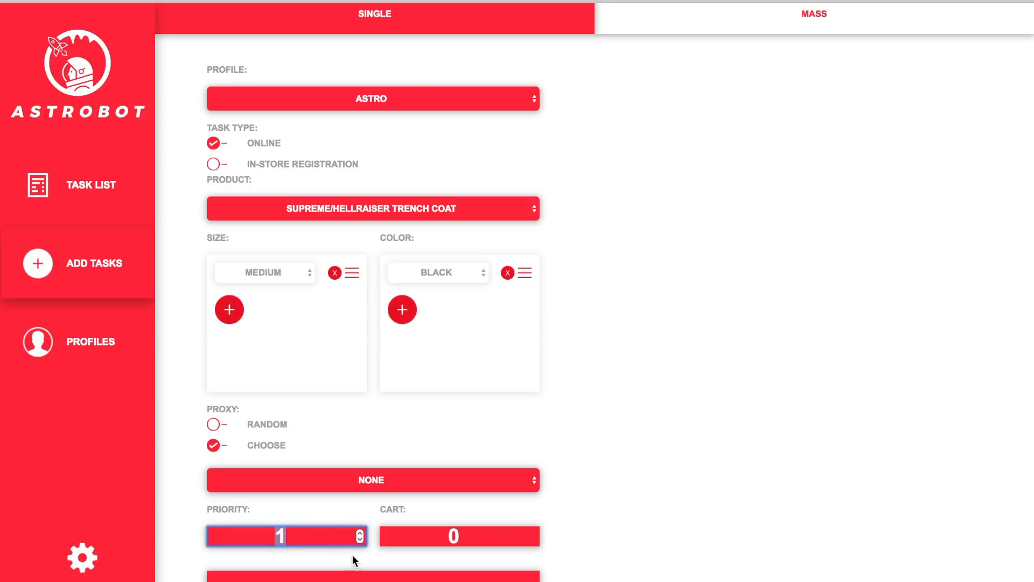
pyautogui.write('50')
pyautogui.click(191, 542)
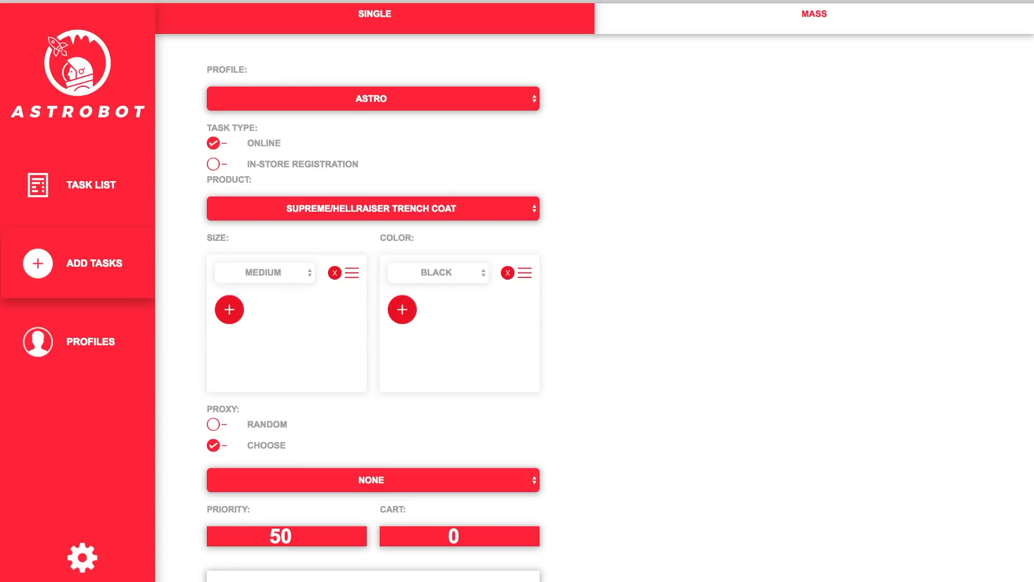
pyautogui.click(254, 576)
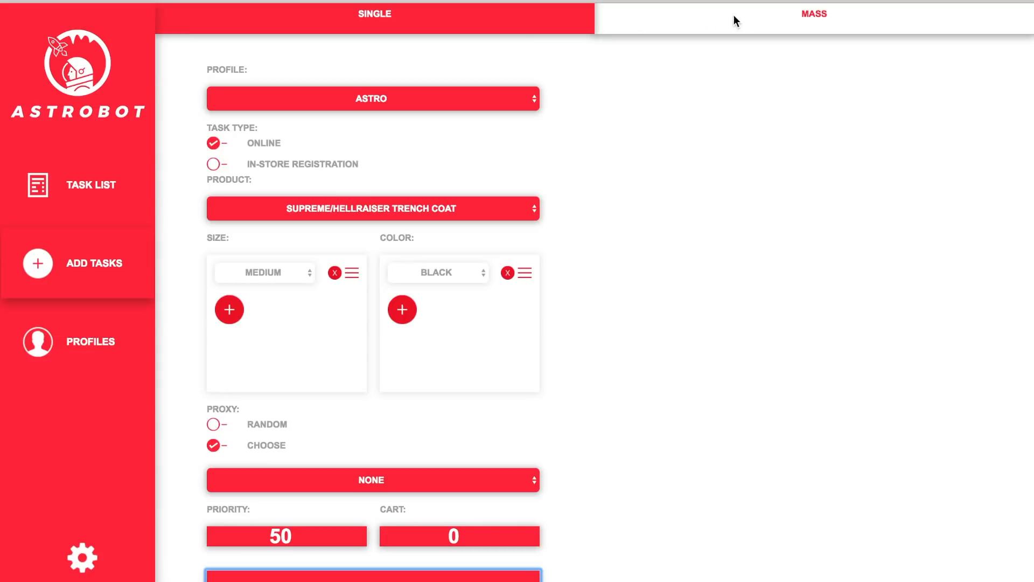
# On the MASS tab, toggle all profiles on and off twice, leaving ASTRO unticked.
pyautogui.click(749, 20)
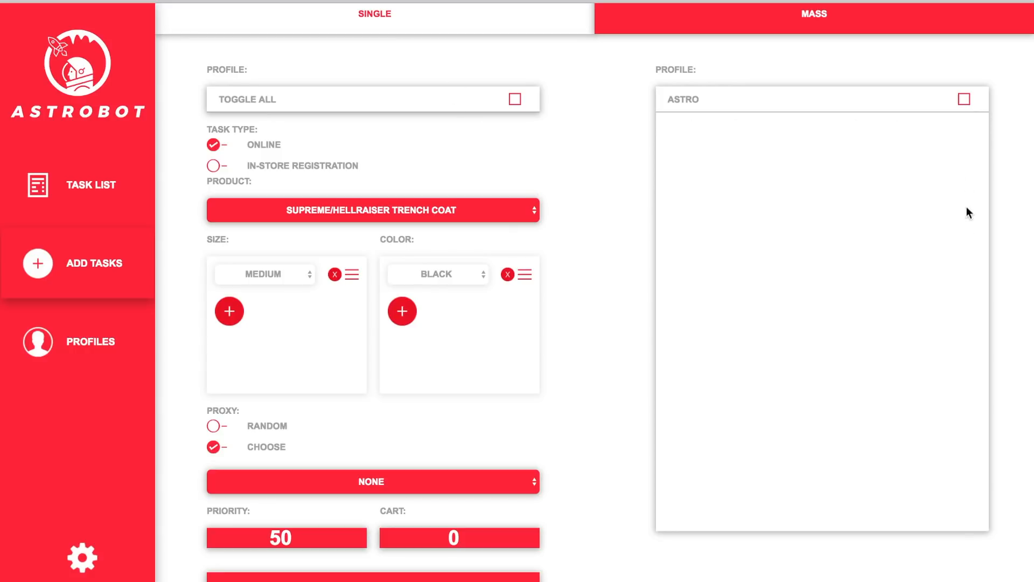
pyautogui.click(514, 100)
pyautogui.click(515, 99)
pyautogui.click(515, 99)
pyautogui.click(515, 99)
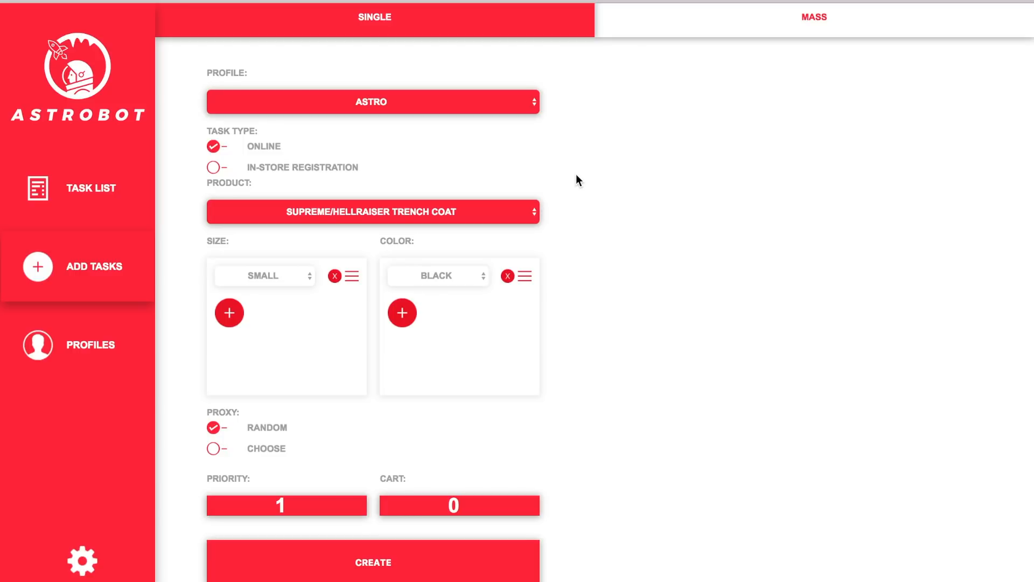
# Create an IN-STORE REGISTRATION task with BROOKLYN as the location.
pyautogui.click(213, 168)
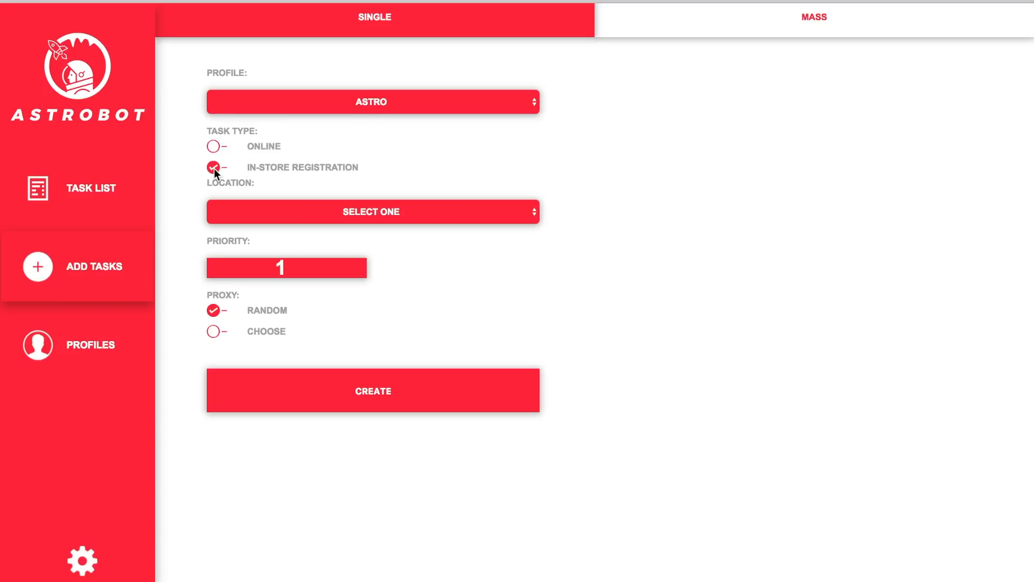
pyautogui.click(424, 210)
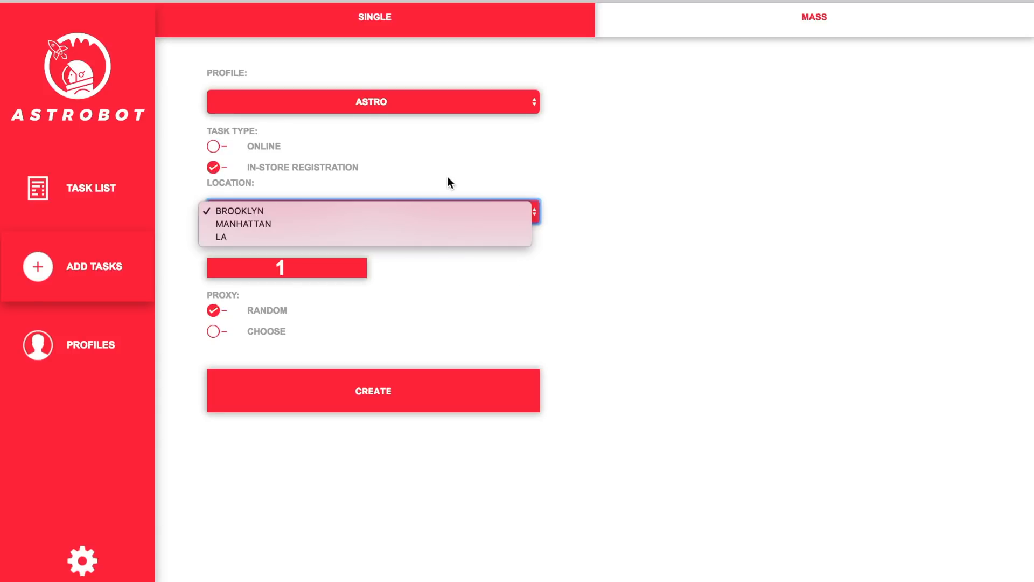
pyautogui.click(419, 209)
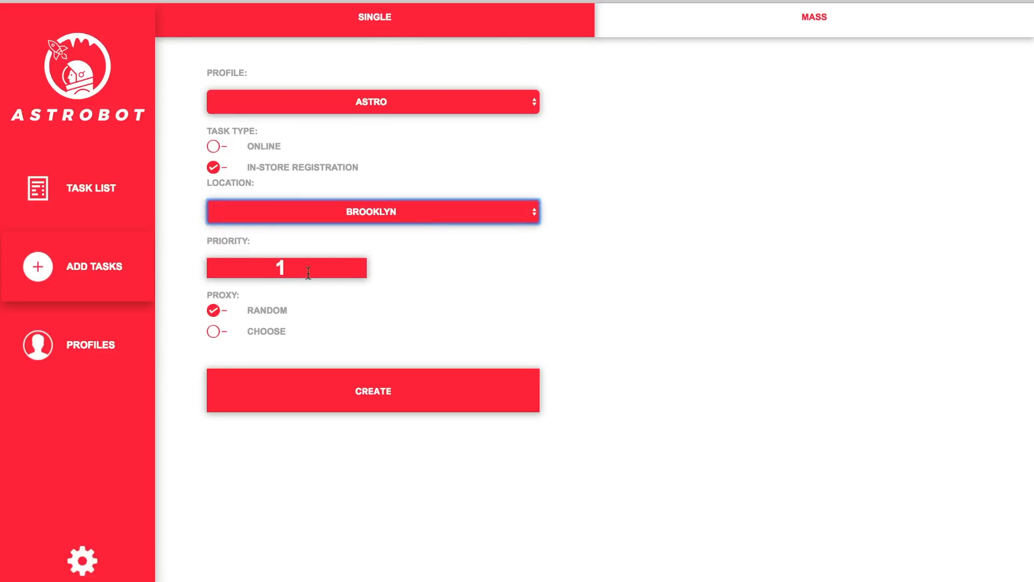
pyautogui.click(302, 384)
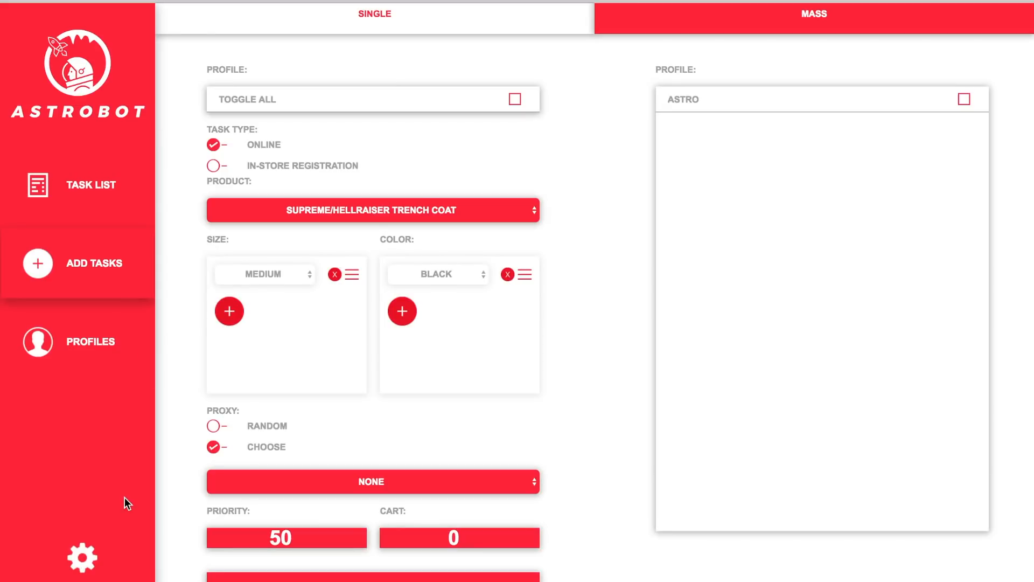
# On the settings page, import proxies IP:PORT:USER:PASS and IP:PORT and save them.
pyautogui.click(100, 547)
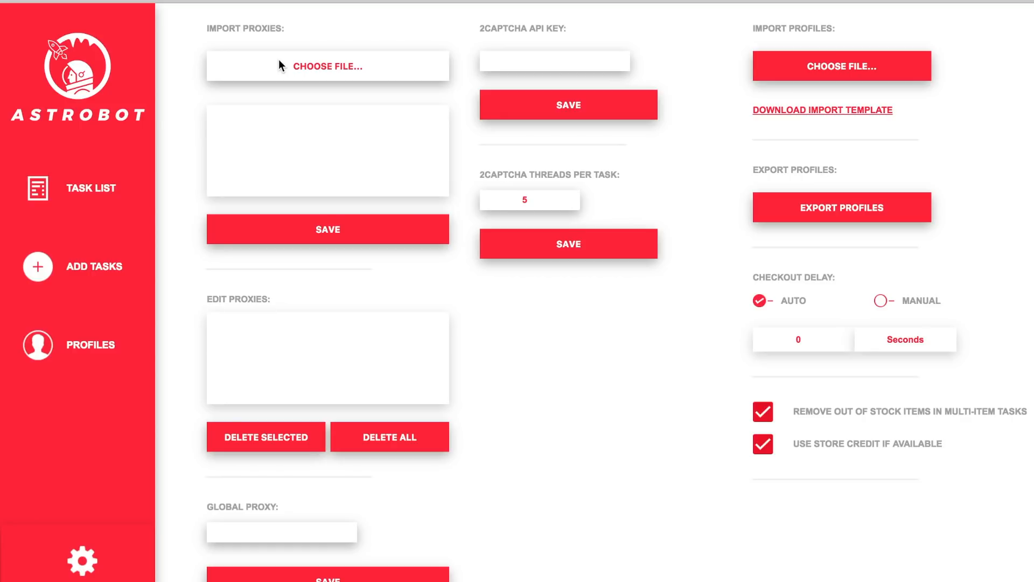
pyautogui.click(299, 124)
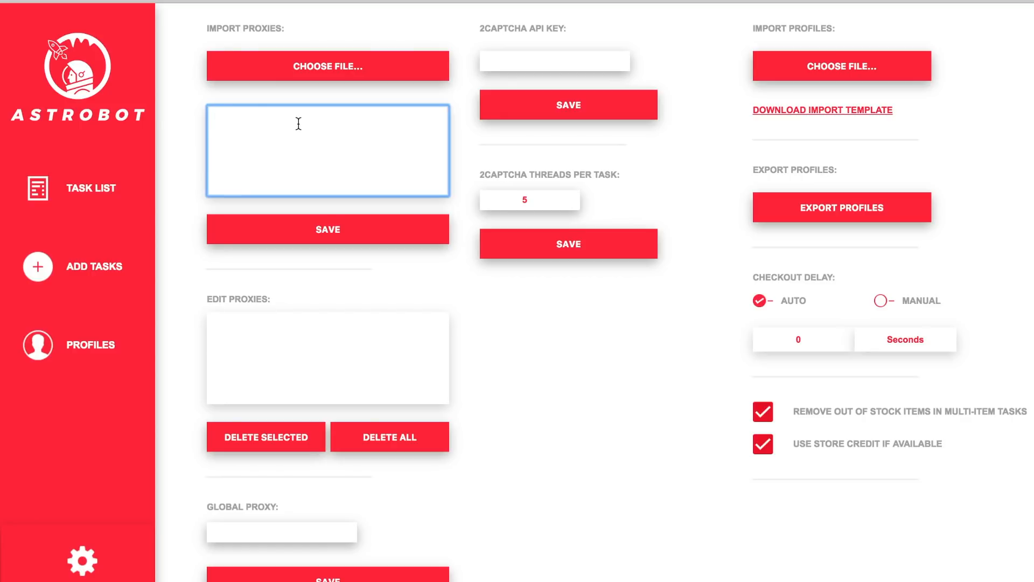
pyautogui.write('U')
pyautogui.press('BackSpace')
pyautogui.press('BackSpace')
pyautogui.press('BackSpace')
pyautogui.write('IP:PORT:USER')
pyautogui.write(':PASS ')
pyautogui.write('IP:PORT')
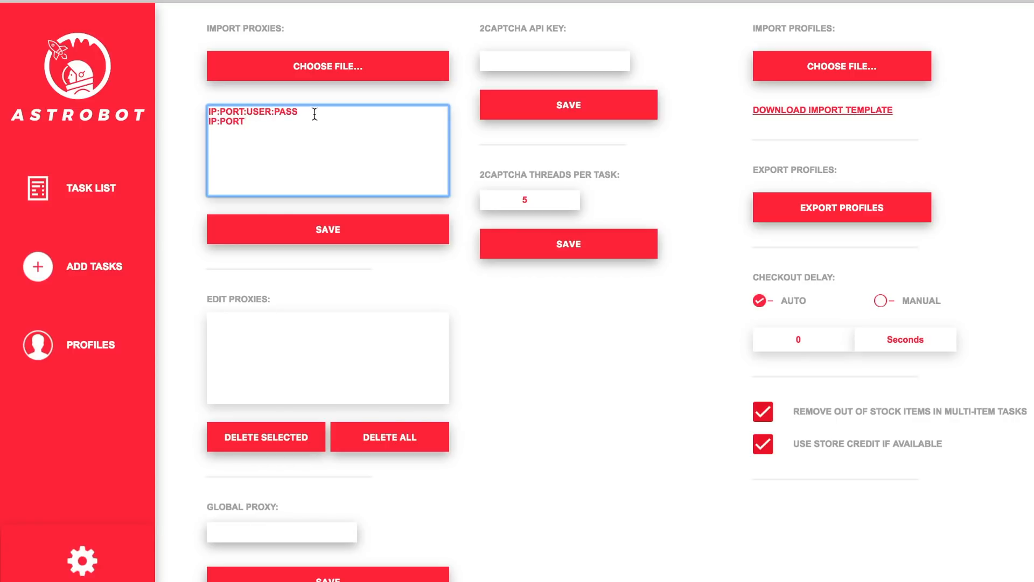
pyautogui.moveTo(311, 128); pyautogui.dragTo(200, 108)
pyautogui.click(275, 121)
pyautogui.moveTo(274, 121); pyautogui.dragTo(200, 107)
pyautogui.click(212, 132)
pyautogui.click(314, 221)
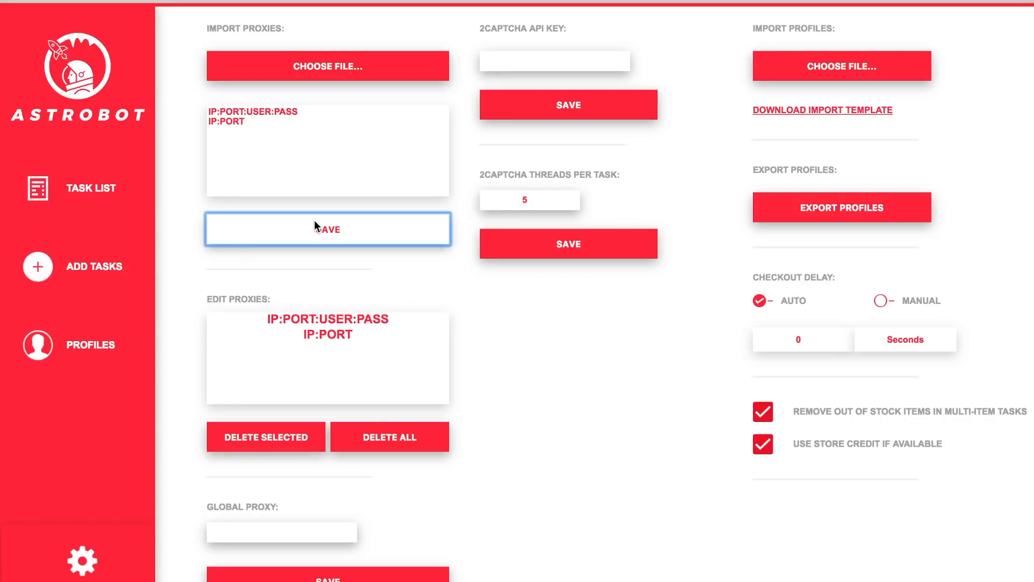
# Select two proxy entries in the Edit Proxies list and delete them.
pyautogui.click(321, 322)
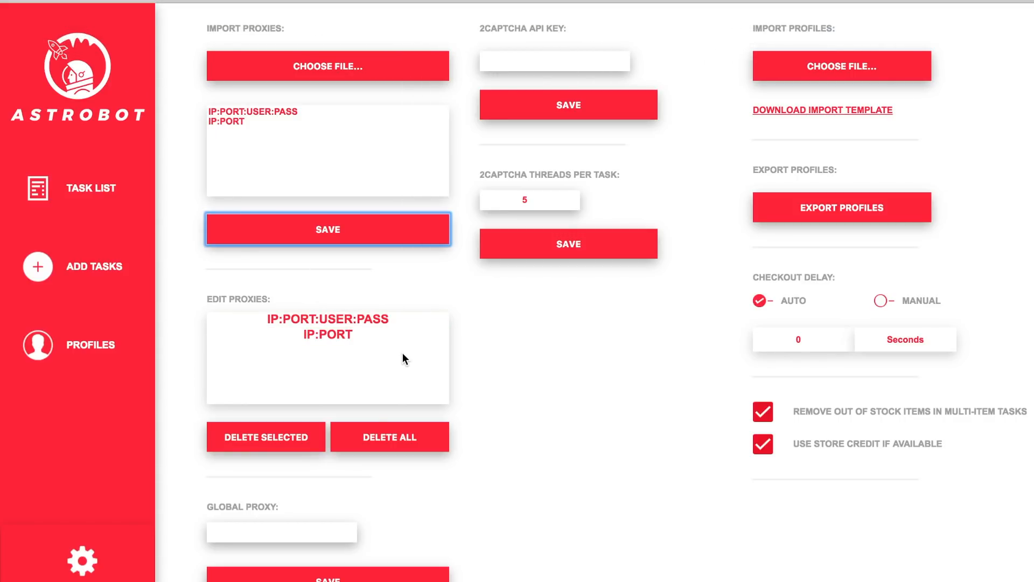
pyautogui.click(372, 319)
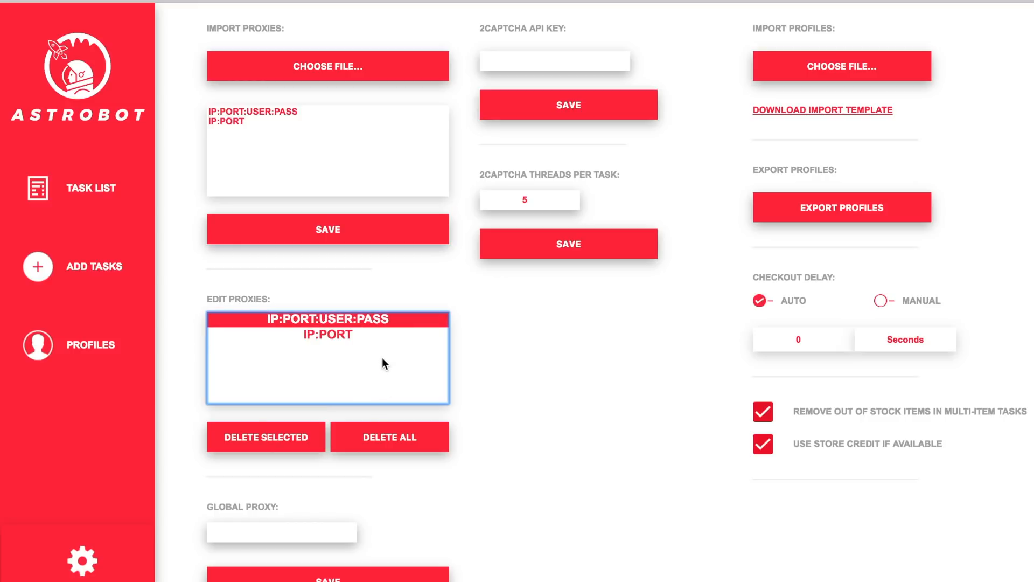
pyautogui.click(291, 219)
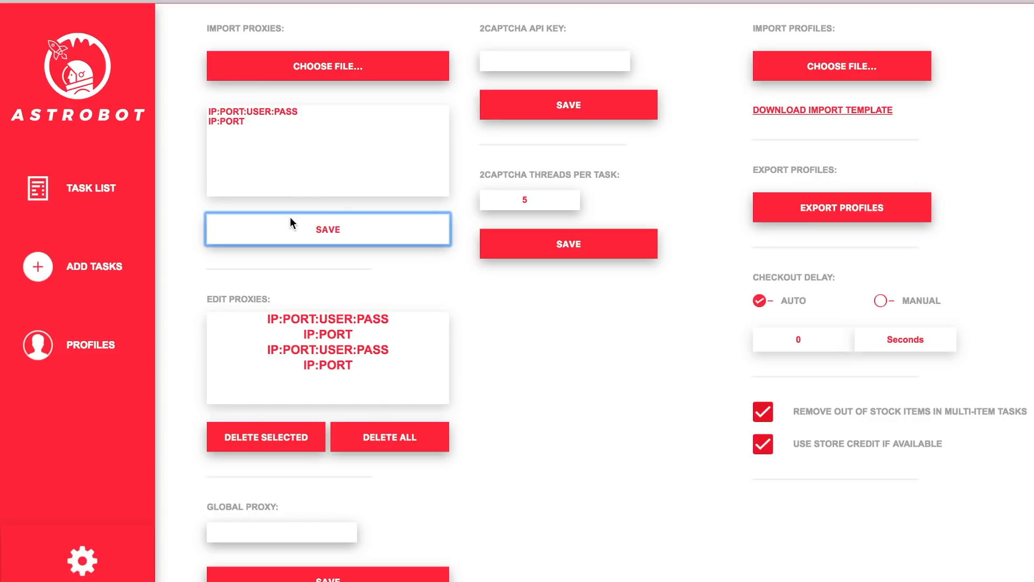
pyautogui.click(401, 349)
pyautogui.keyDown('shift'); pyautogui.click(396, 334); pyautogui.keyUp('shift')
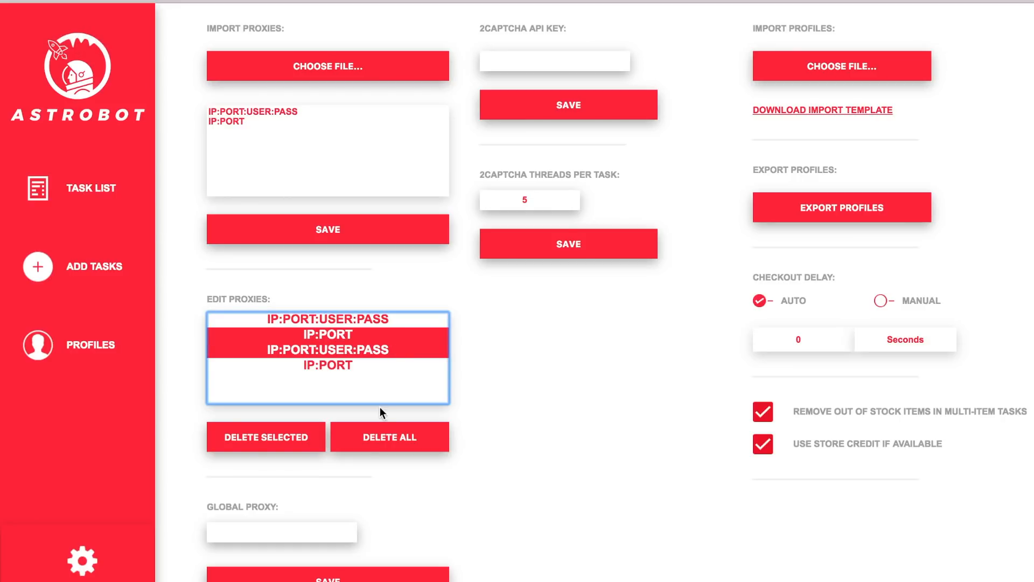
pyautogui.click(285, 432)
# Delete all proxies, then re-save the two proxies from the import box.
pyautogui.click(328, 324)
pyautogui.click(398, 436)
pyautogui.click(354, 235)
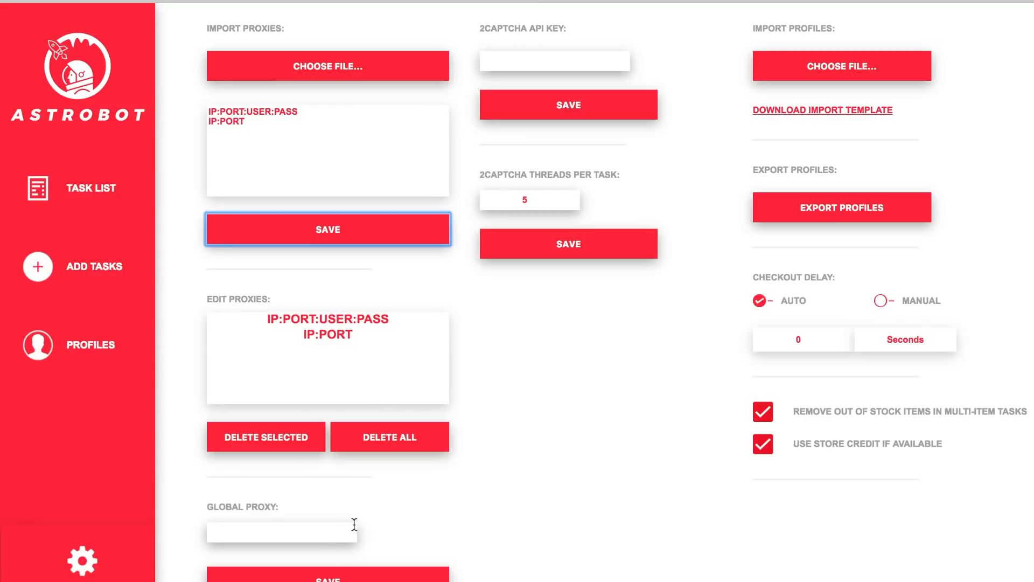
# Set the global proxy to IP:PORT and save it.
pyautogui.click(291, 532)
pyautogui.write('IP:PORT')
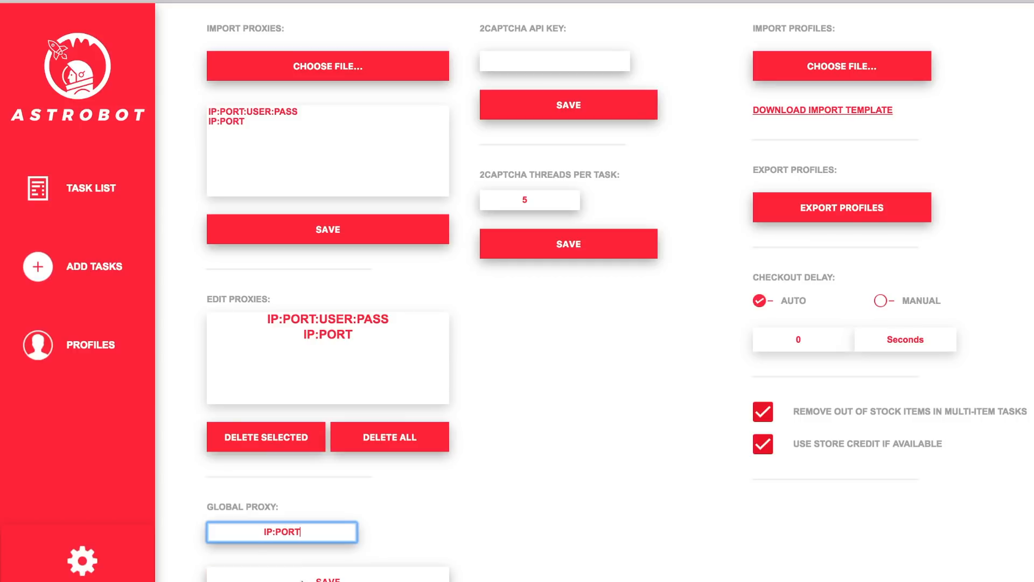
pyautogui.press('Tab')
pyautogui.press('Return')
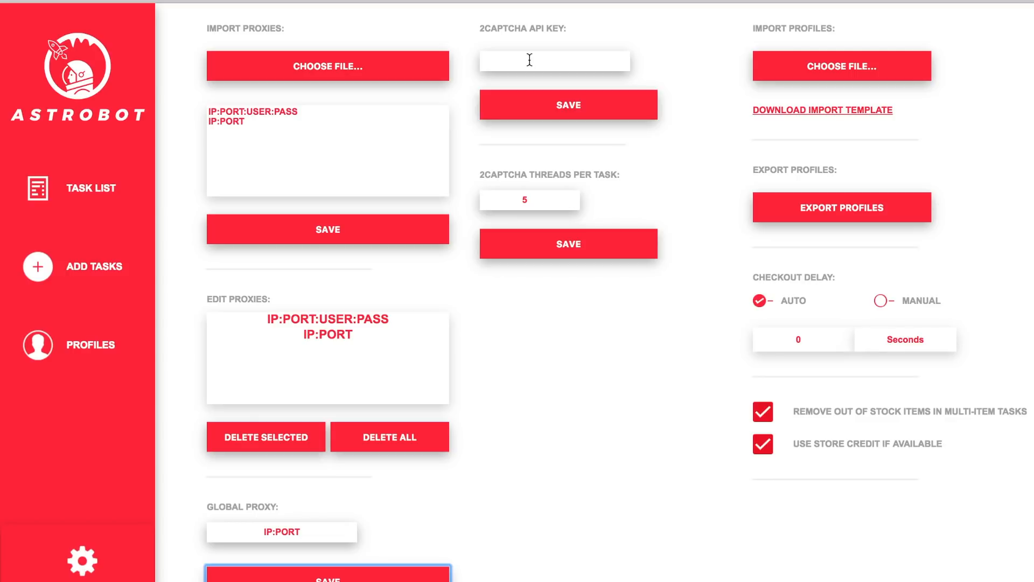
pyautogui.click(529, 60)
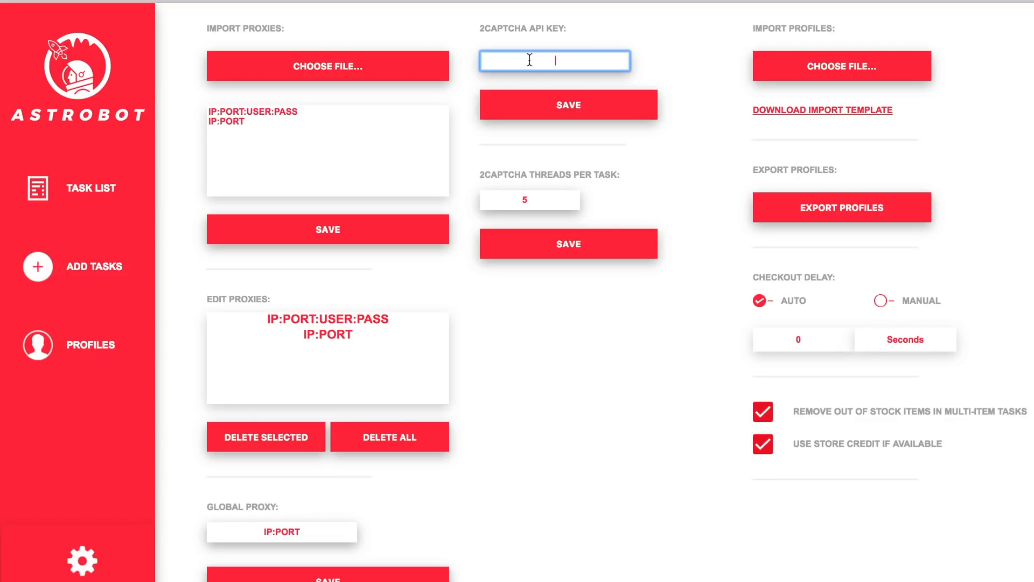
# Save a test 2Captcha API key, then raise threads per task to 7 and save.
pyautogui.write('asdf')
pyautogui.click(564, 105)
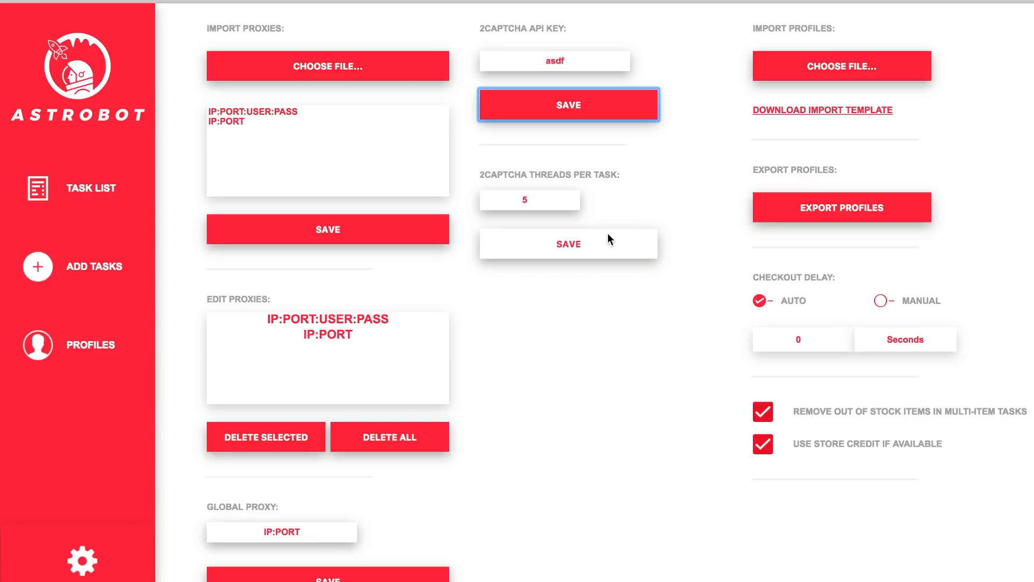
pyautogui.click(550, 197)
pyautogui.click(550, 198)
pyautogui.click(555, 239)
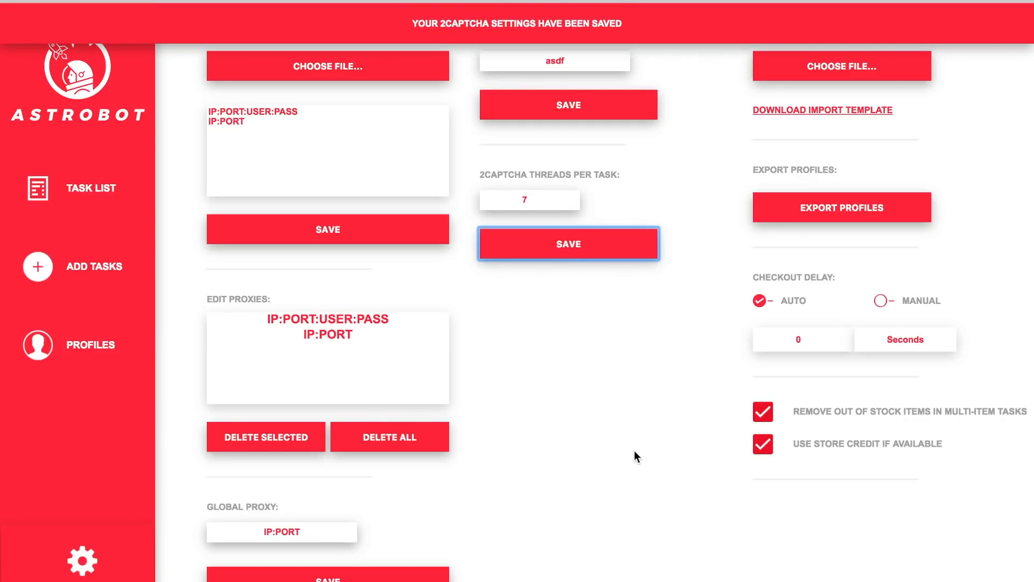
# Erase the text from the 2Captcha API Key field.
pyautogui.doubleClick(563, 62)
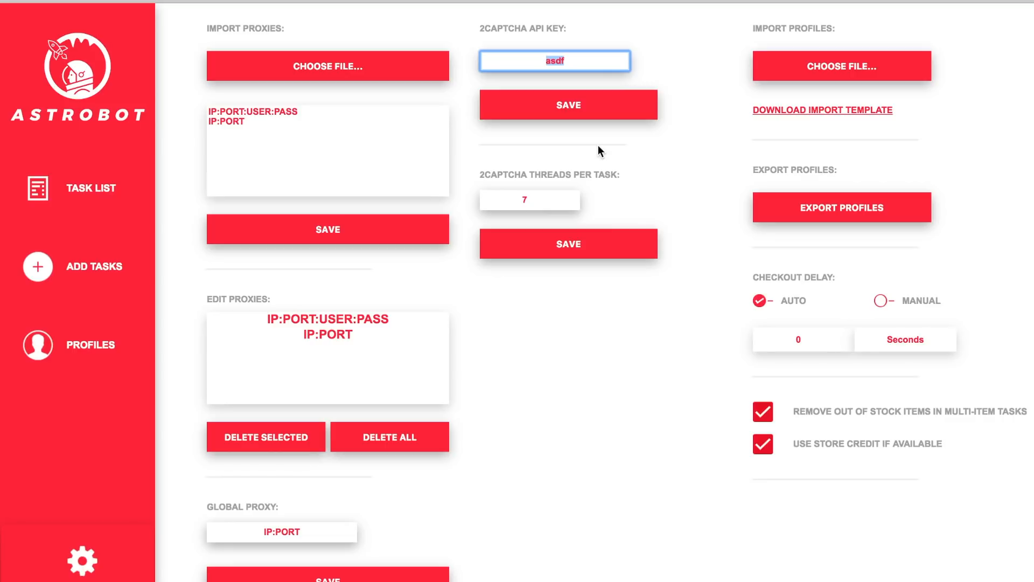
pyautogui.press('BackSpace')
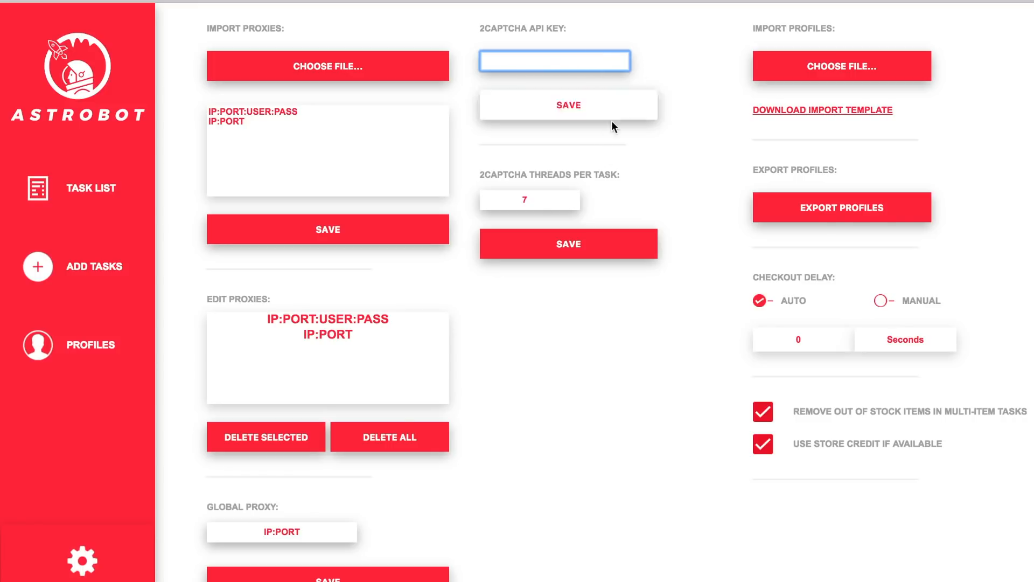
pyautogui.tripleClick(553, 174)
pyautogui.click(552, 174)
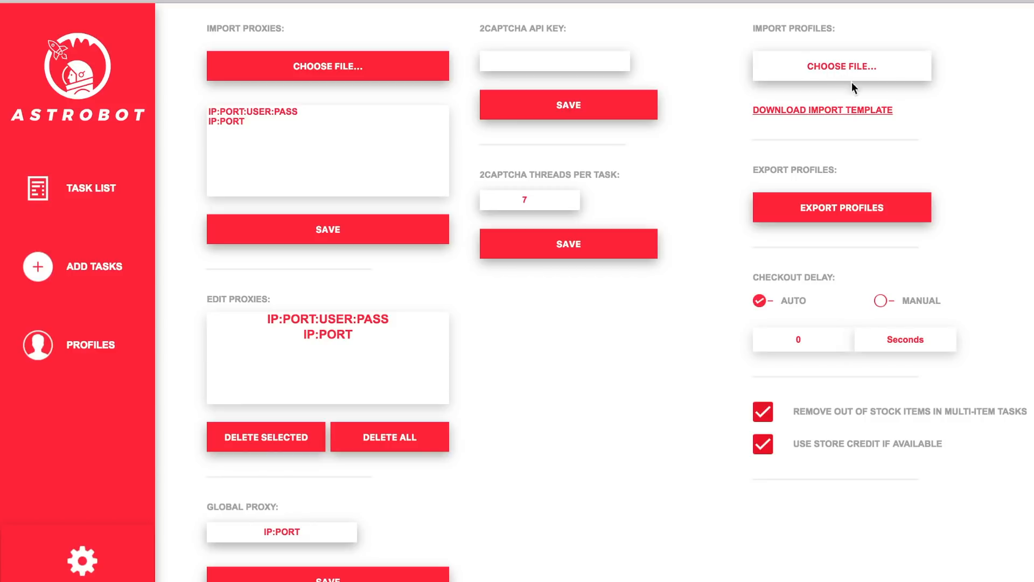
pyautogui.click(827, 62)
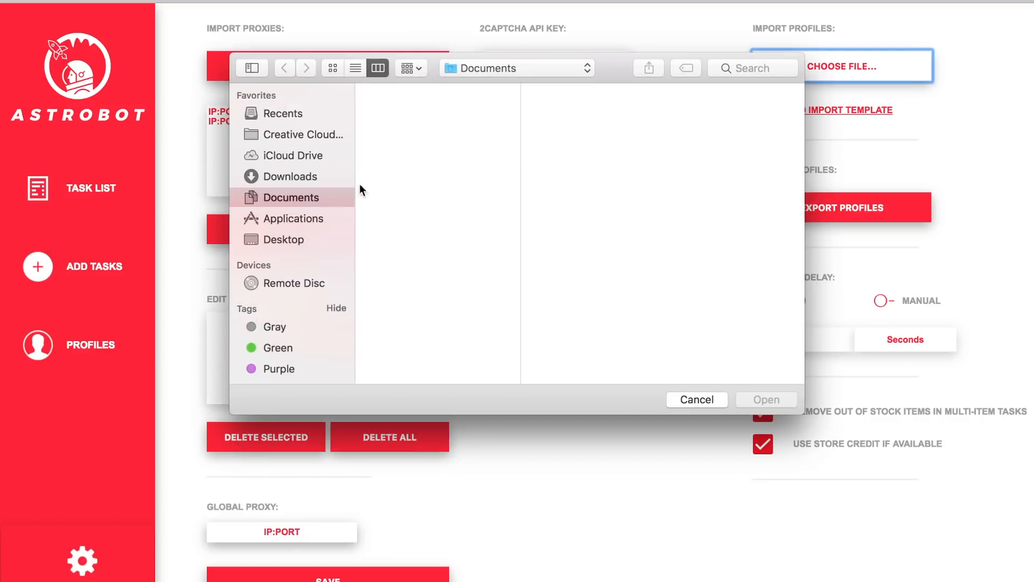
pyautogui.click(680, 401)
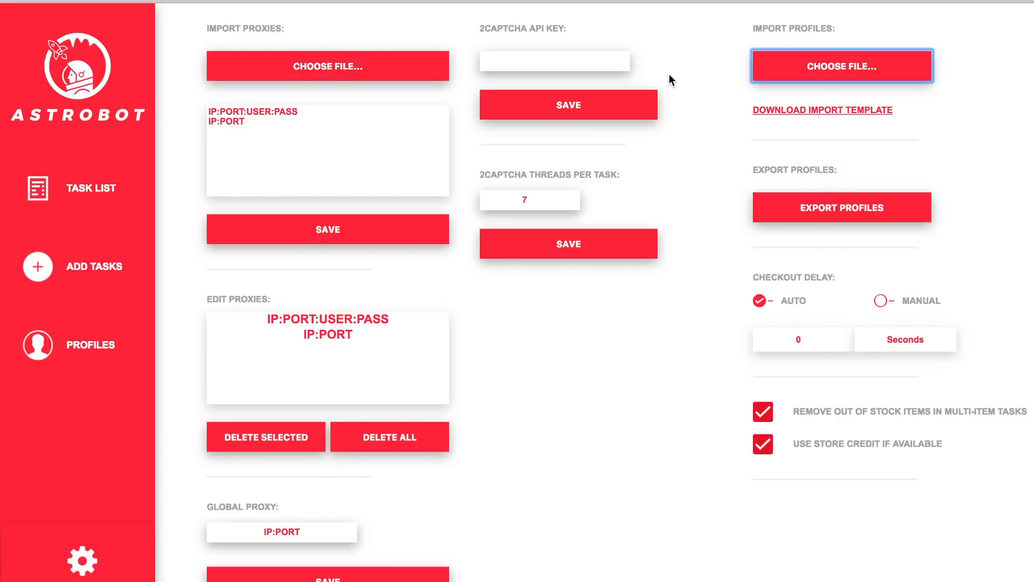
pyautogui.click(832, 213)
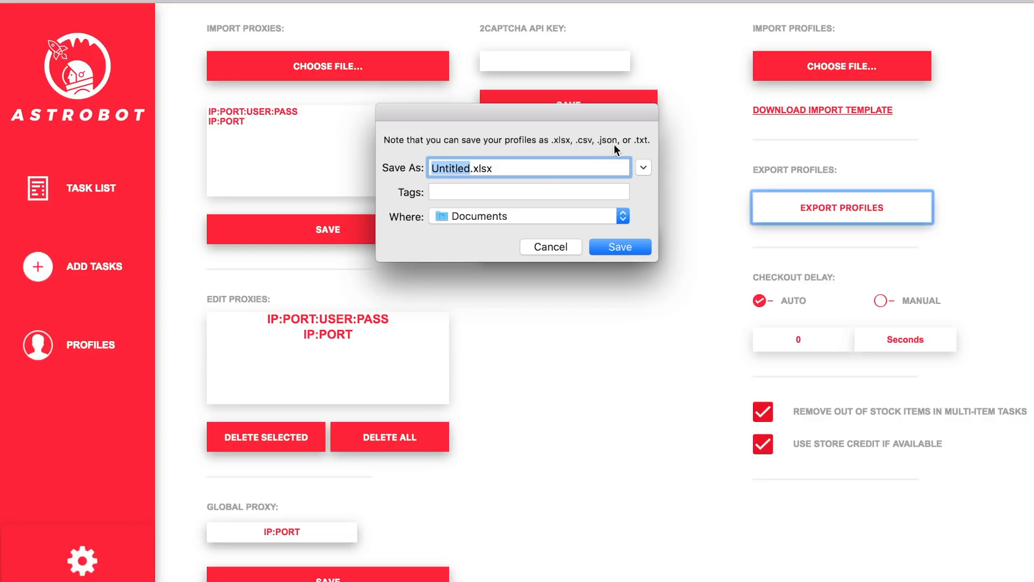
pyautogui.click(538, 246)
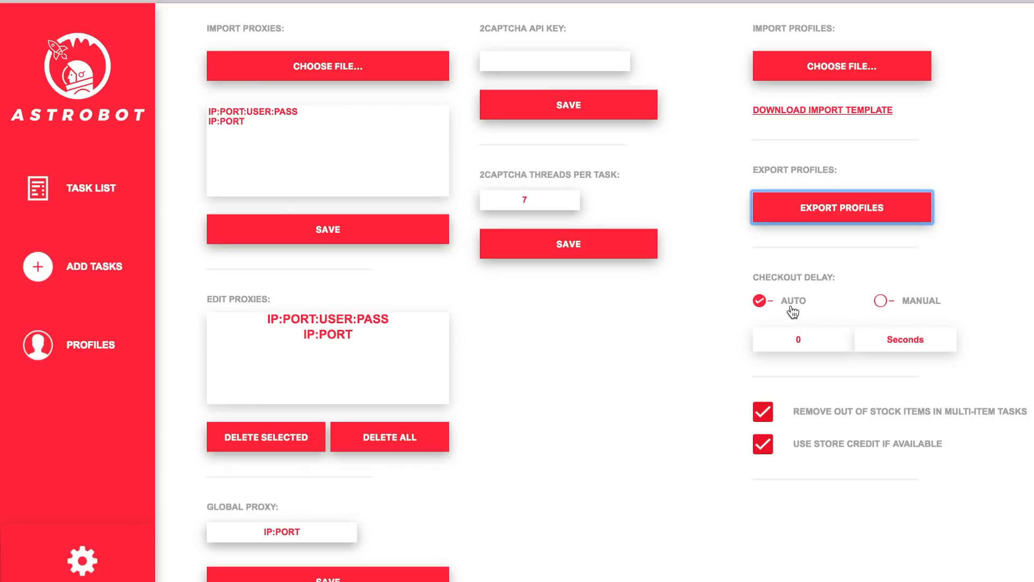
pyautogui.click(894, 307)
pyautogui.click(819, 337)
pyautogui.doubleClick(831, 337)
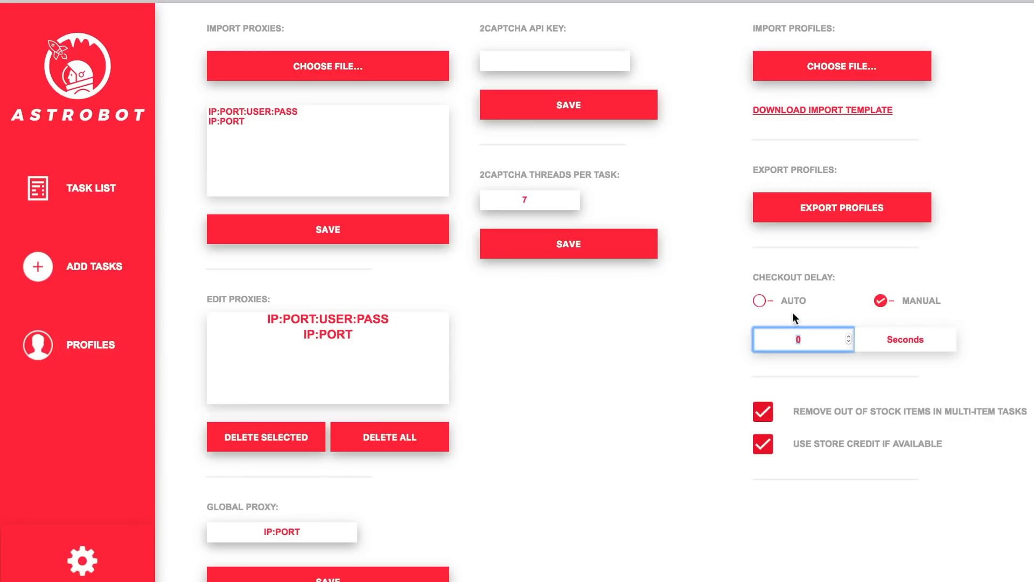
pyautogui.click(758, 301)
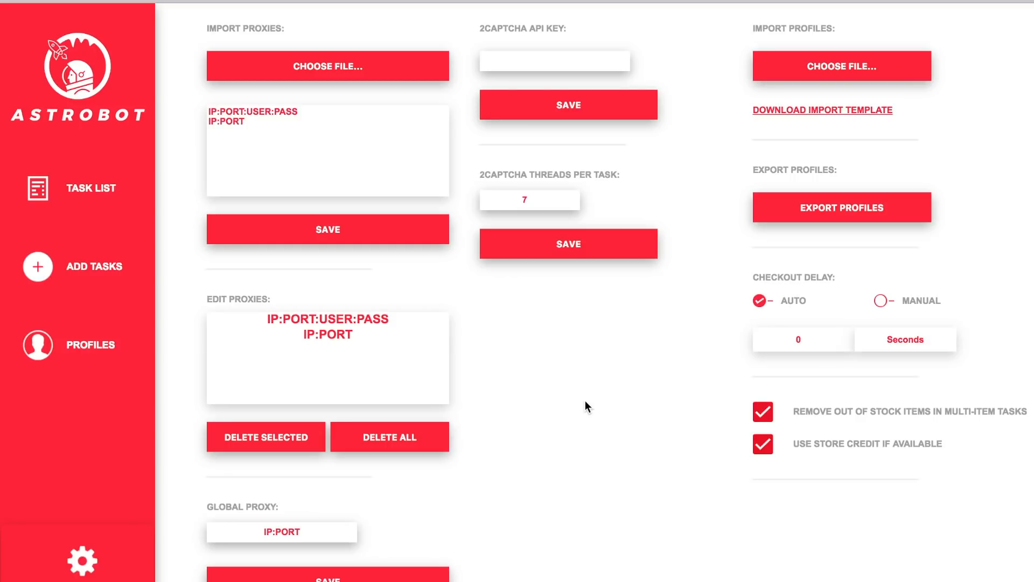
# Select the ASTRO trench coat task (Medium, Black, no proxy) in the Task List.
pyautogui.click(106, 173)
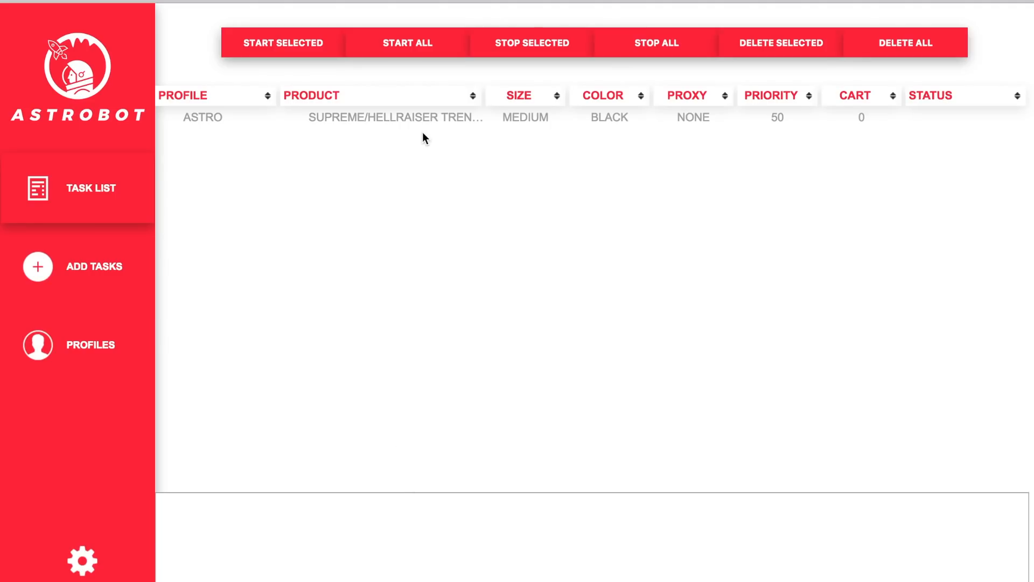
pyautogui.click(430, 114)
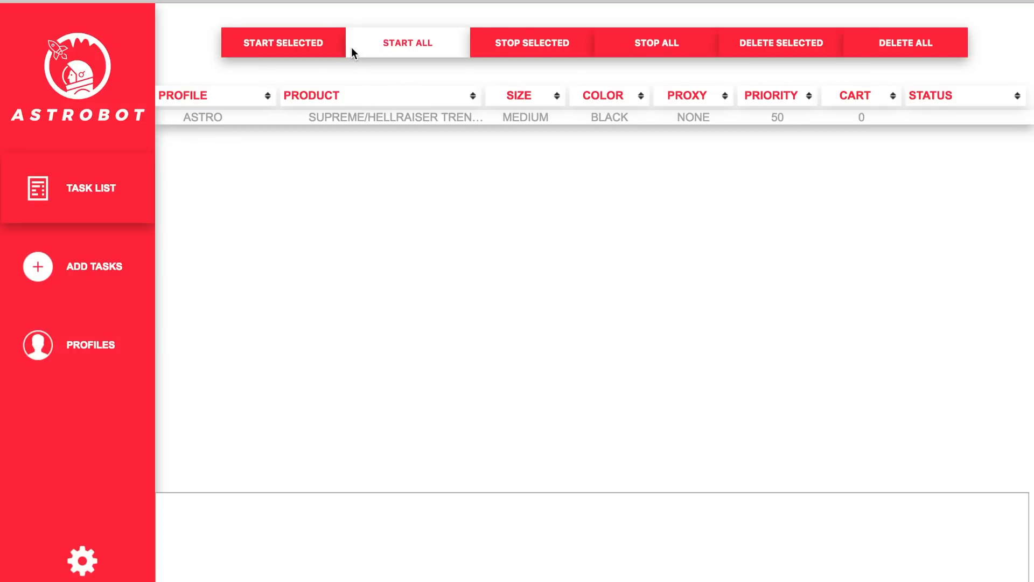
pyautogui.click(351, 116)
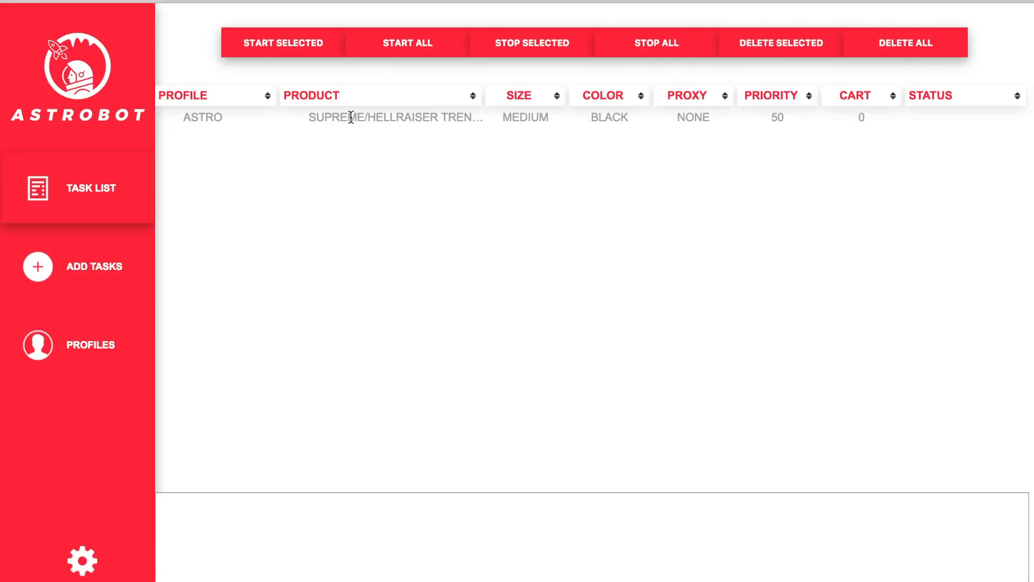
pyautogui.click(379, 117)
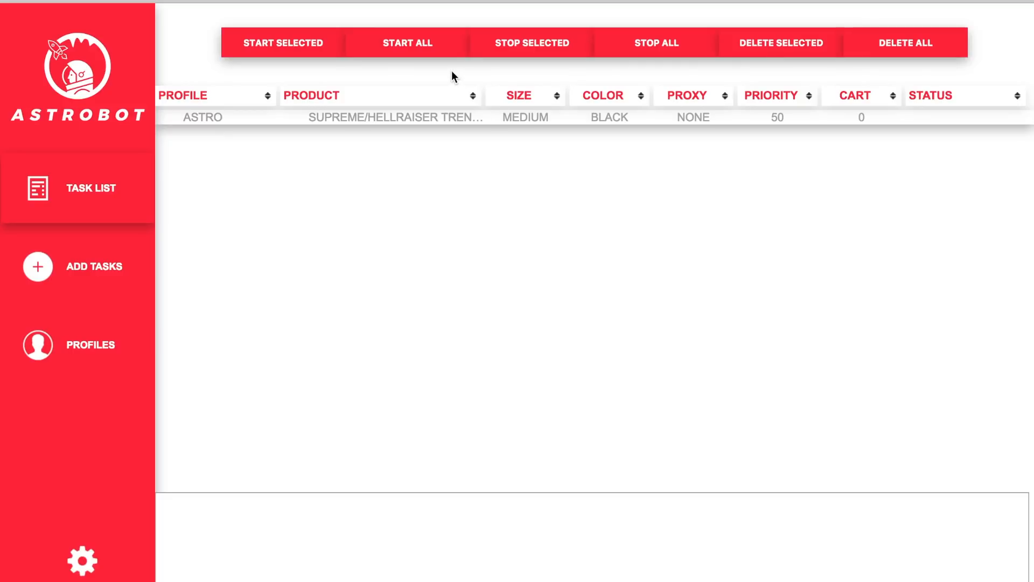
# Start all tasks and solve the reCAPTCHA by marking every car tile and verifying.
pyautogui.click(383, 47)
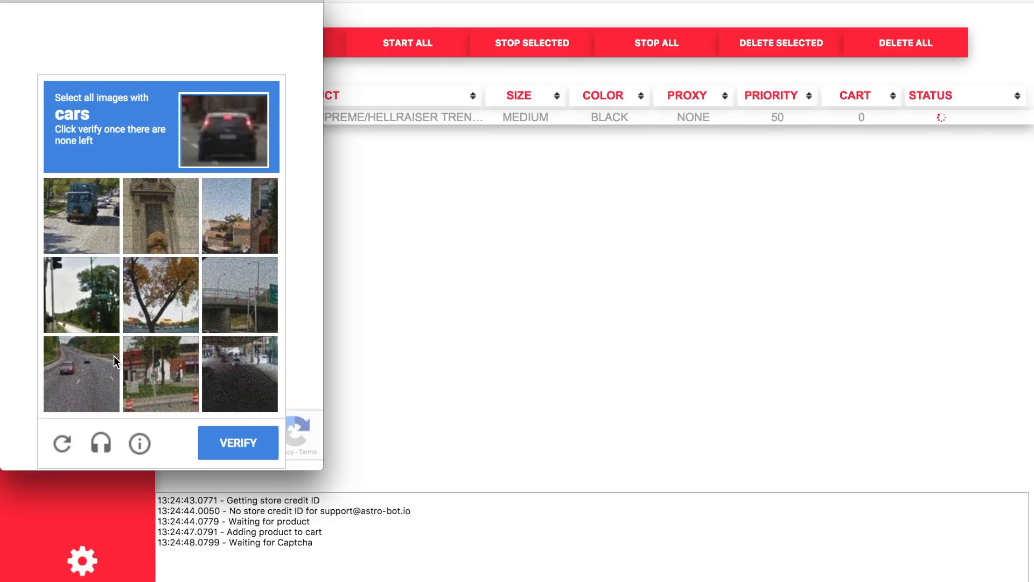
pyautogui.click(86, 195)
pyautogui.click(83, 356)
pyautogui.click(254, 383)
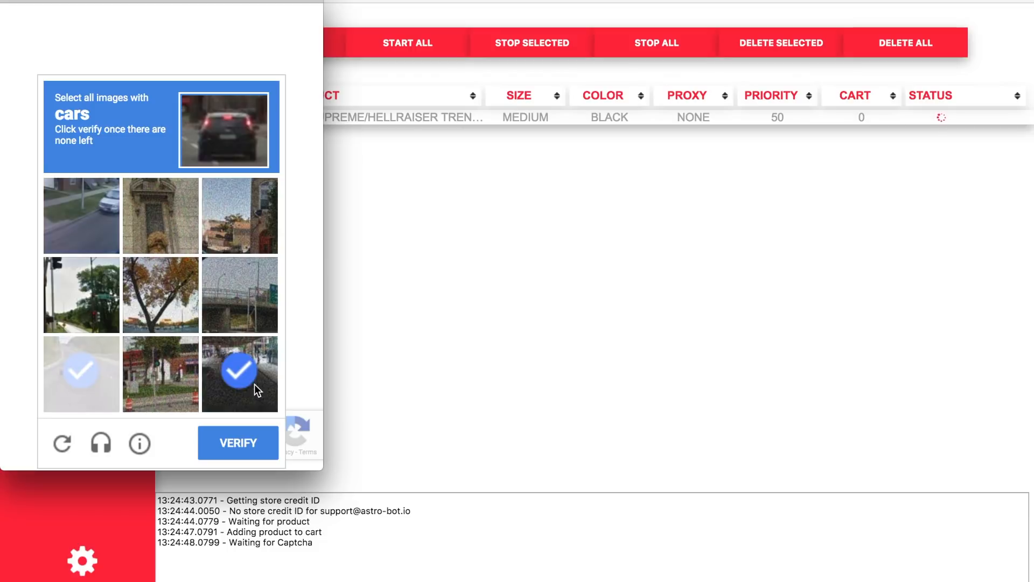
pyautogui.click(87, 206)
pyautogui.click(99, 366)
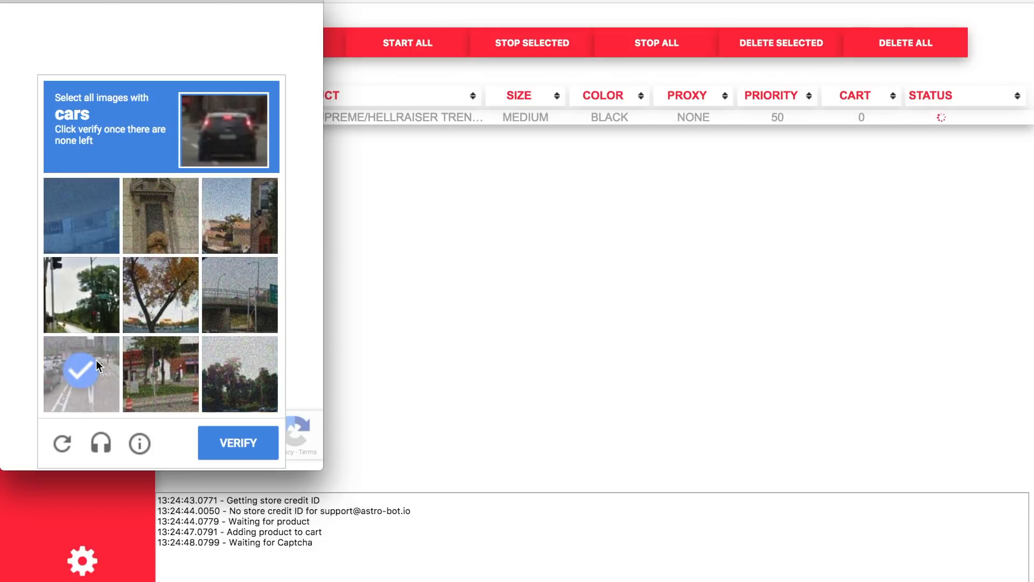
pyautogui.click(224, 445)
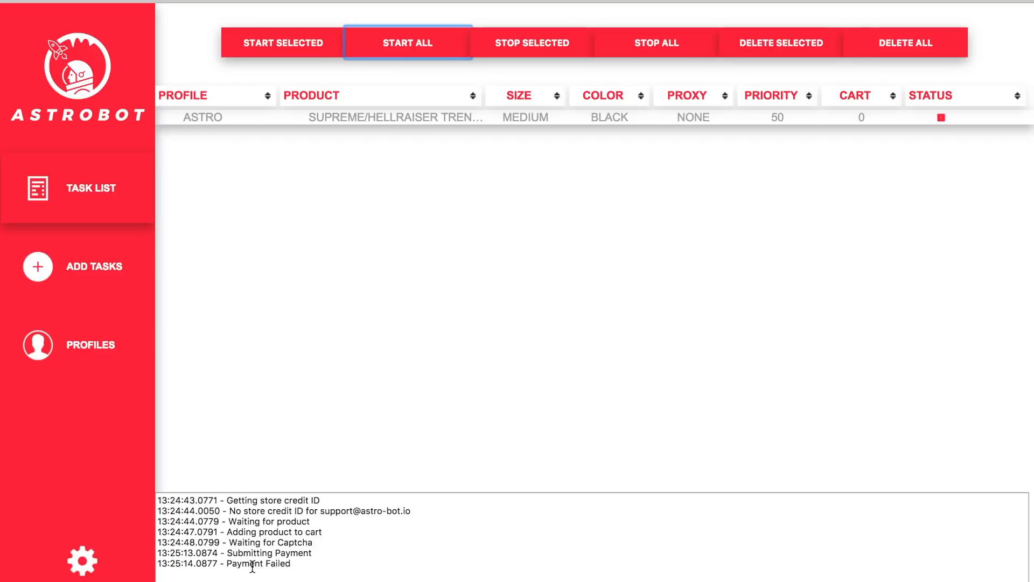
pyautogui.moveTo(252, 565); pyautogui.dragTo(277, 564)
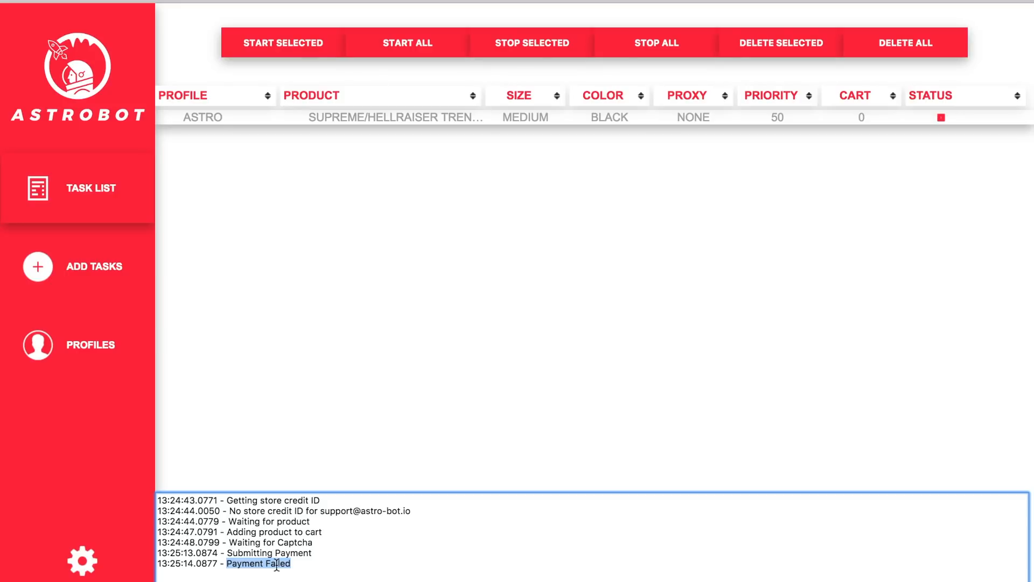
pyautogui.click(299, 577)
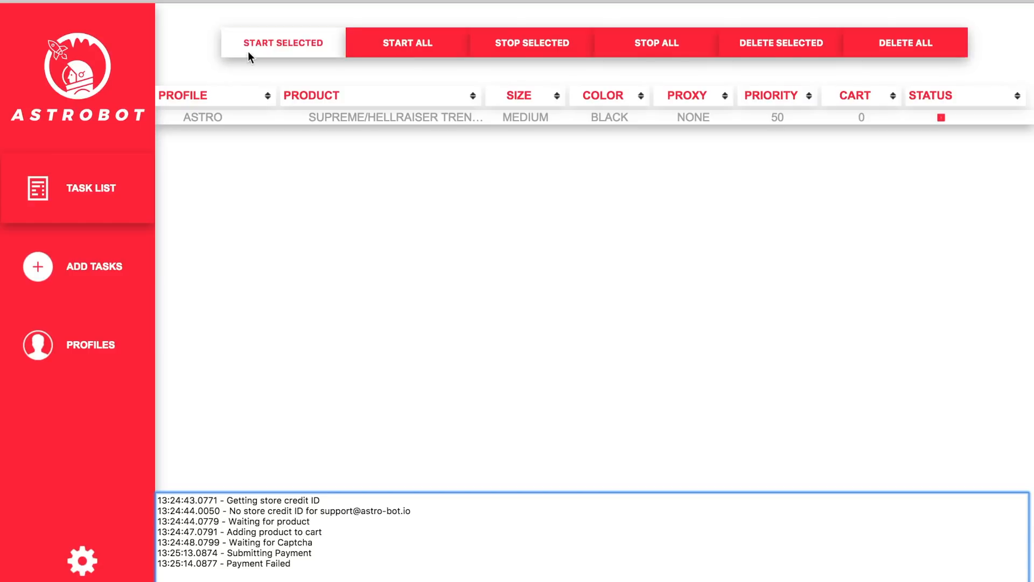
# Open the menu bar's Edit menu and move across to the Help menu.
pyautogui.click(119, 0)
pyautogui.moveTo(209, 0)
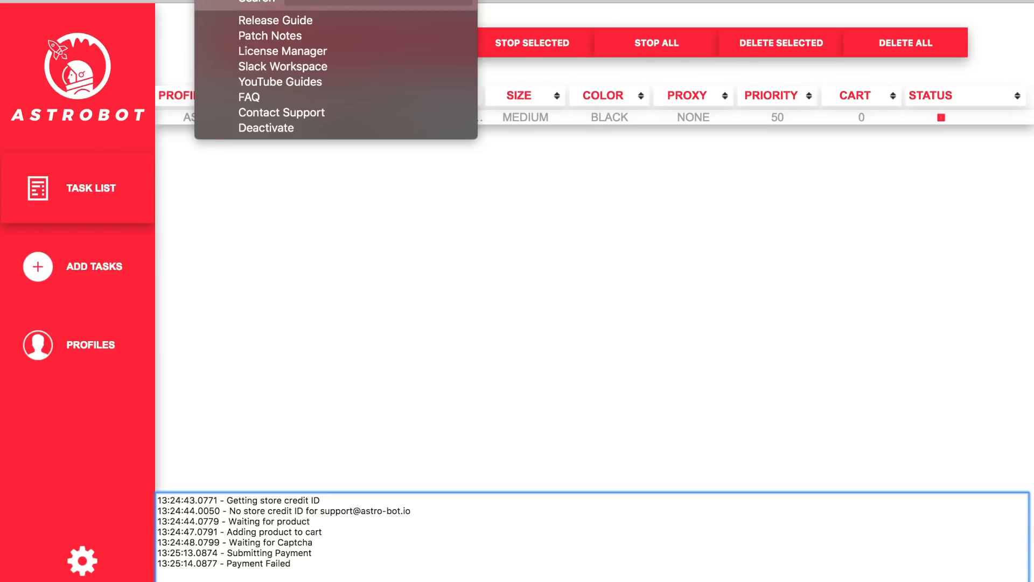